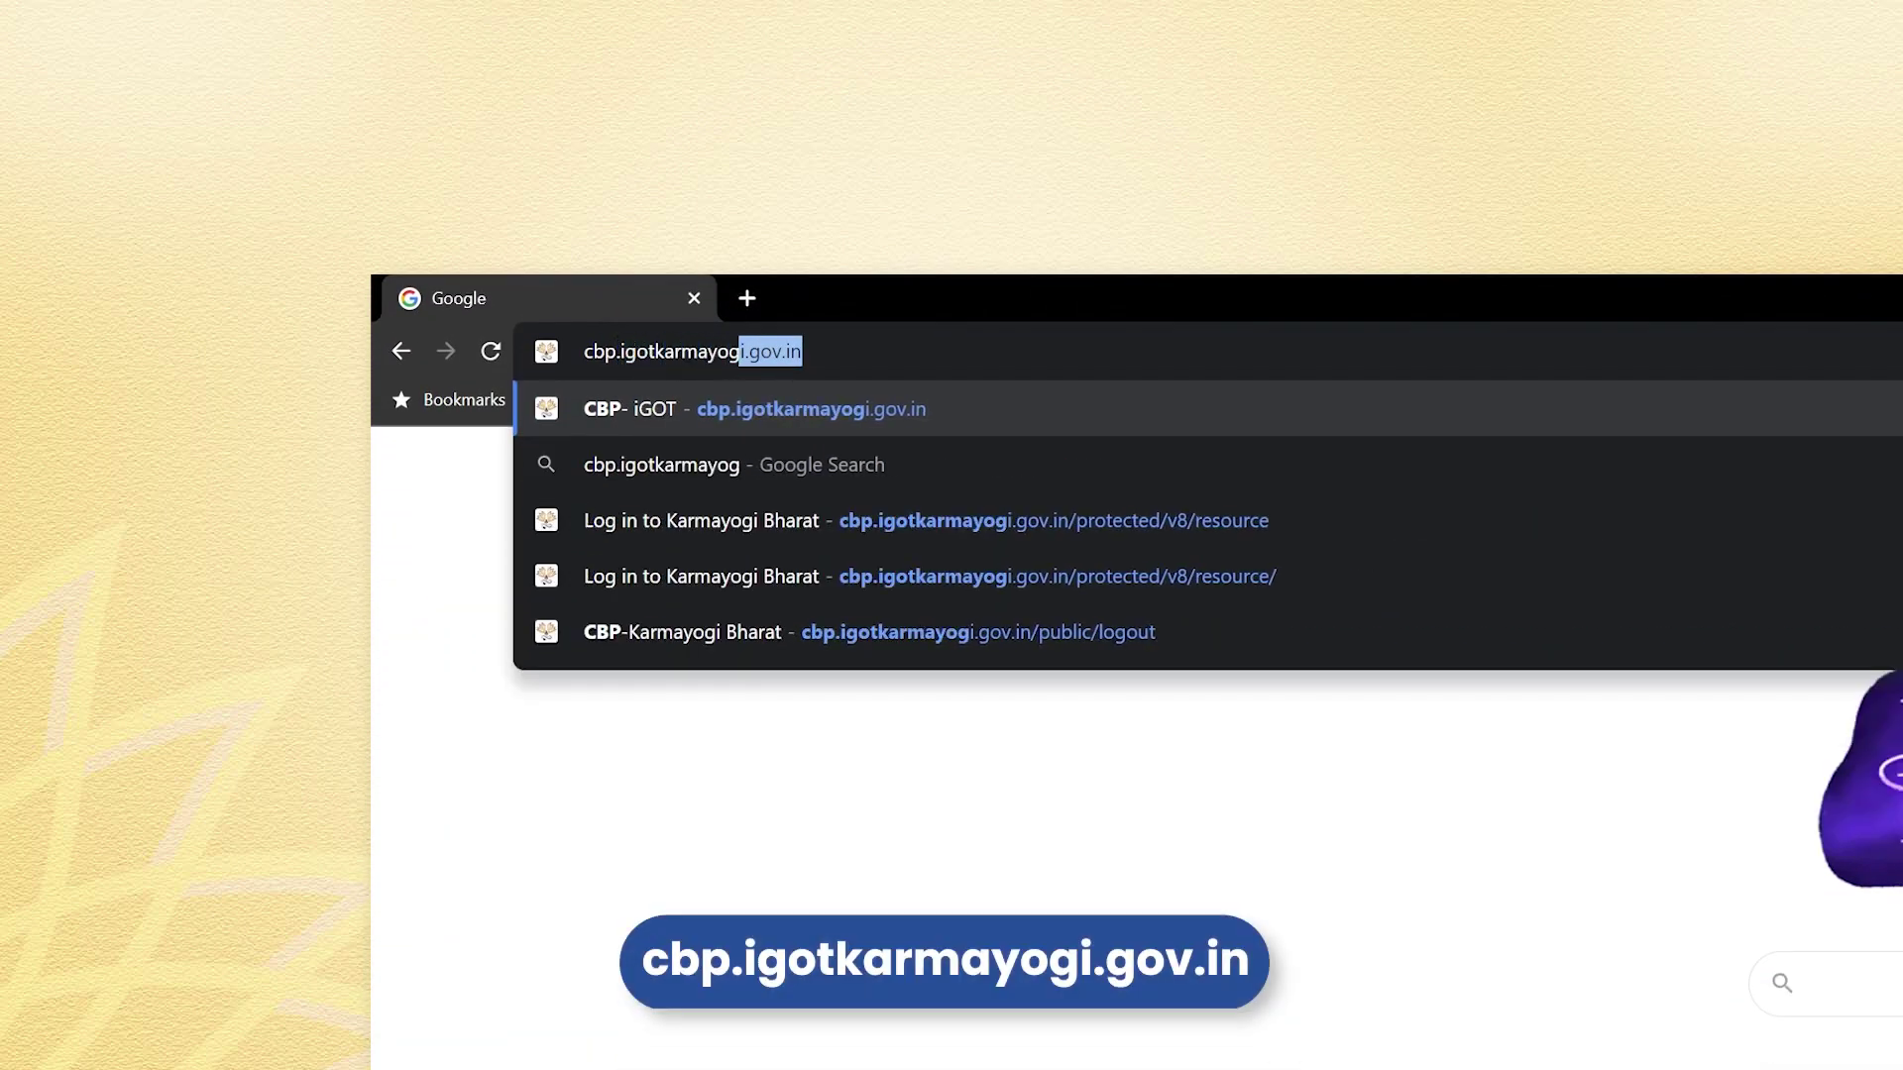
Load cbp.igotkarmayogi.gov.in in Chrome to reach the CBP Portal welcome page
{"action": "key", "text": "Return"}
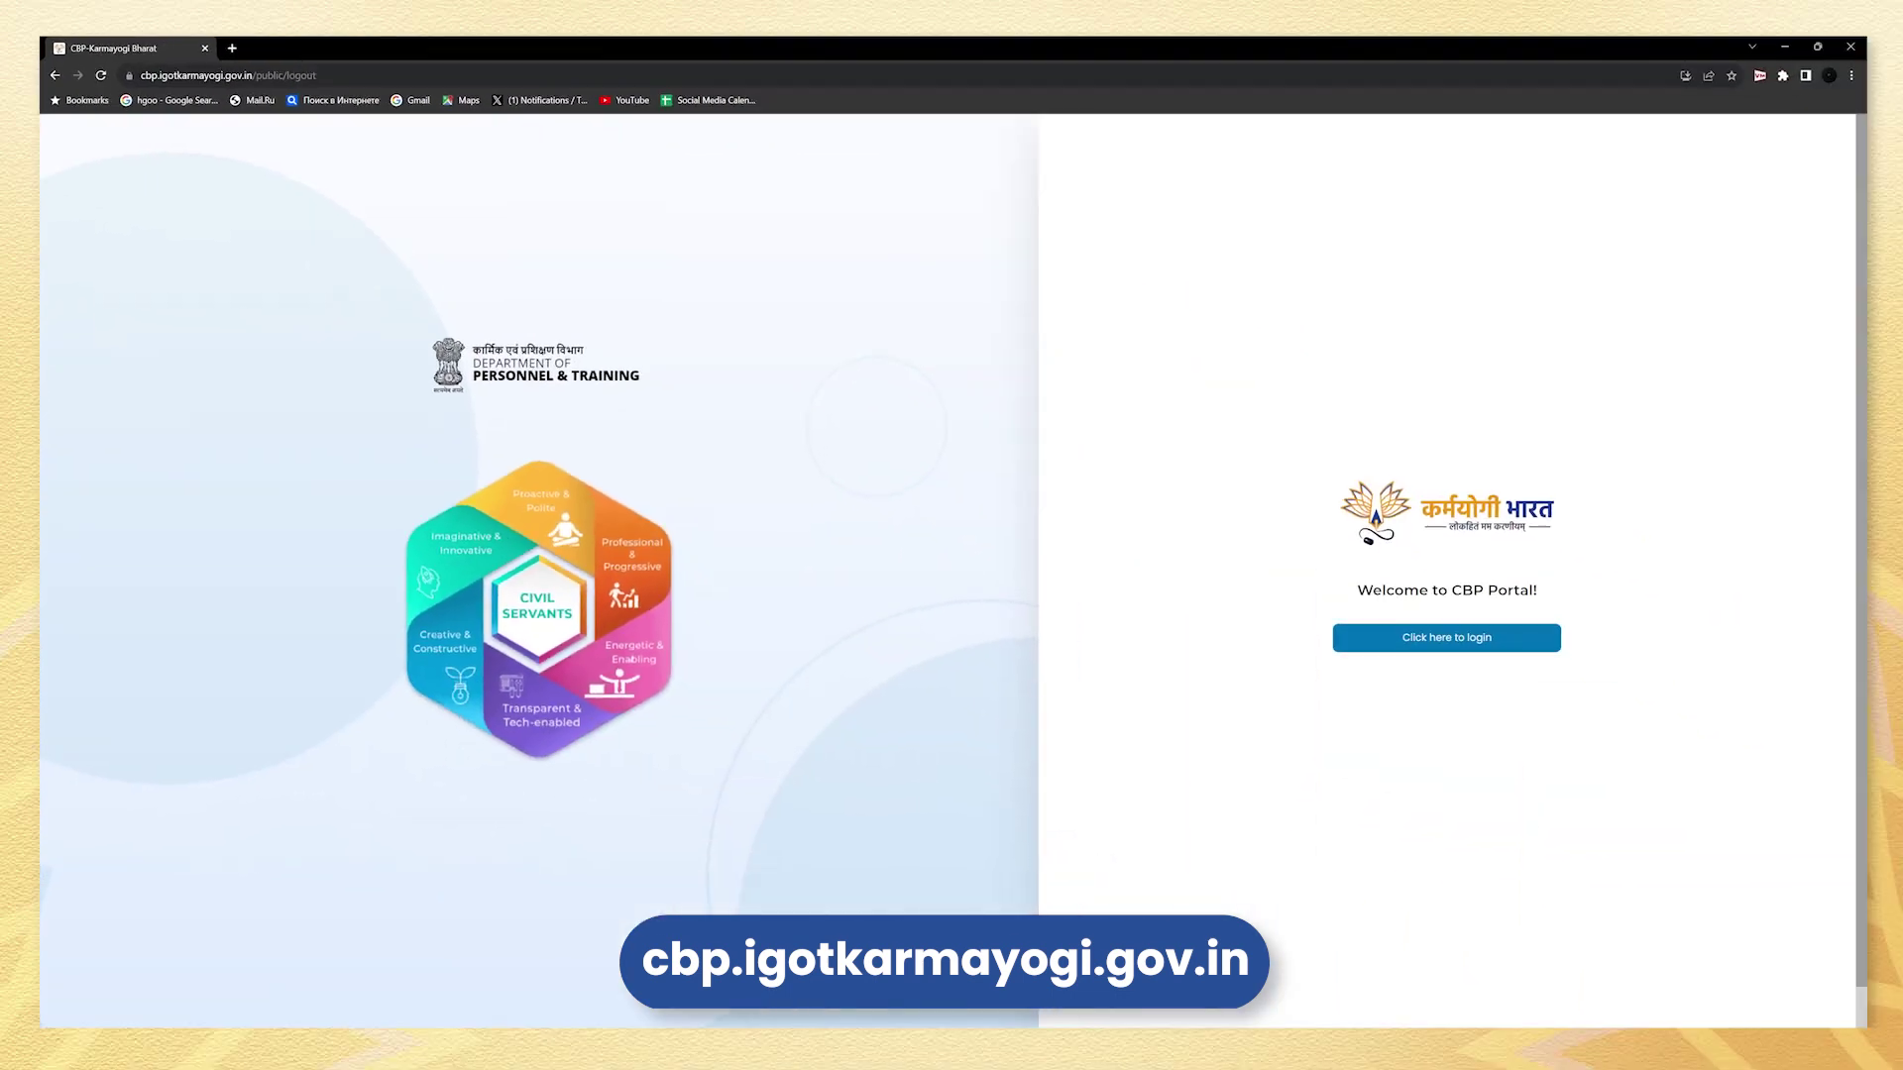
Log in to the CBP portal and start a new CBP from My CBPs
{"action": "left_click", "coordinate": [1486, 636]}
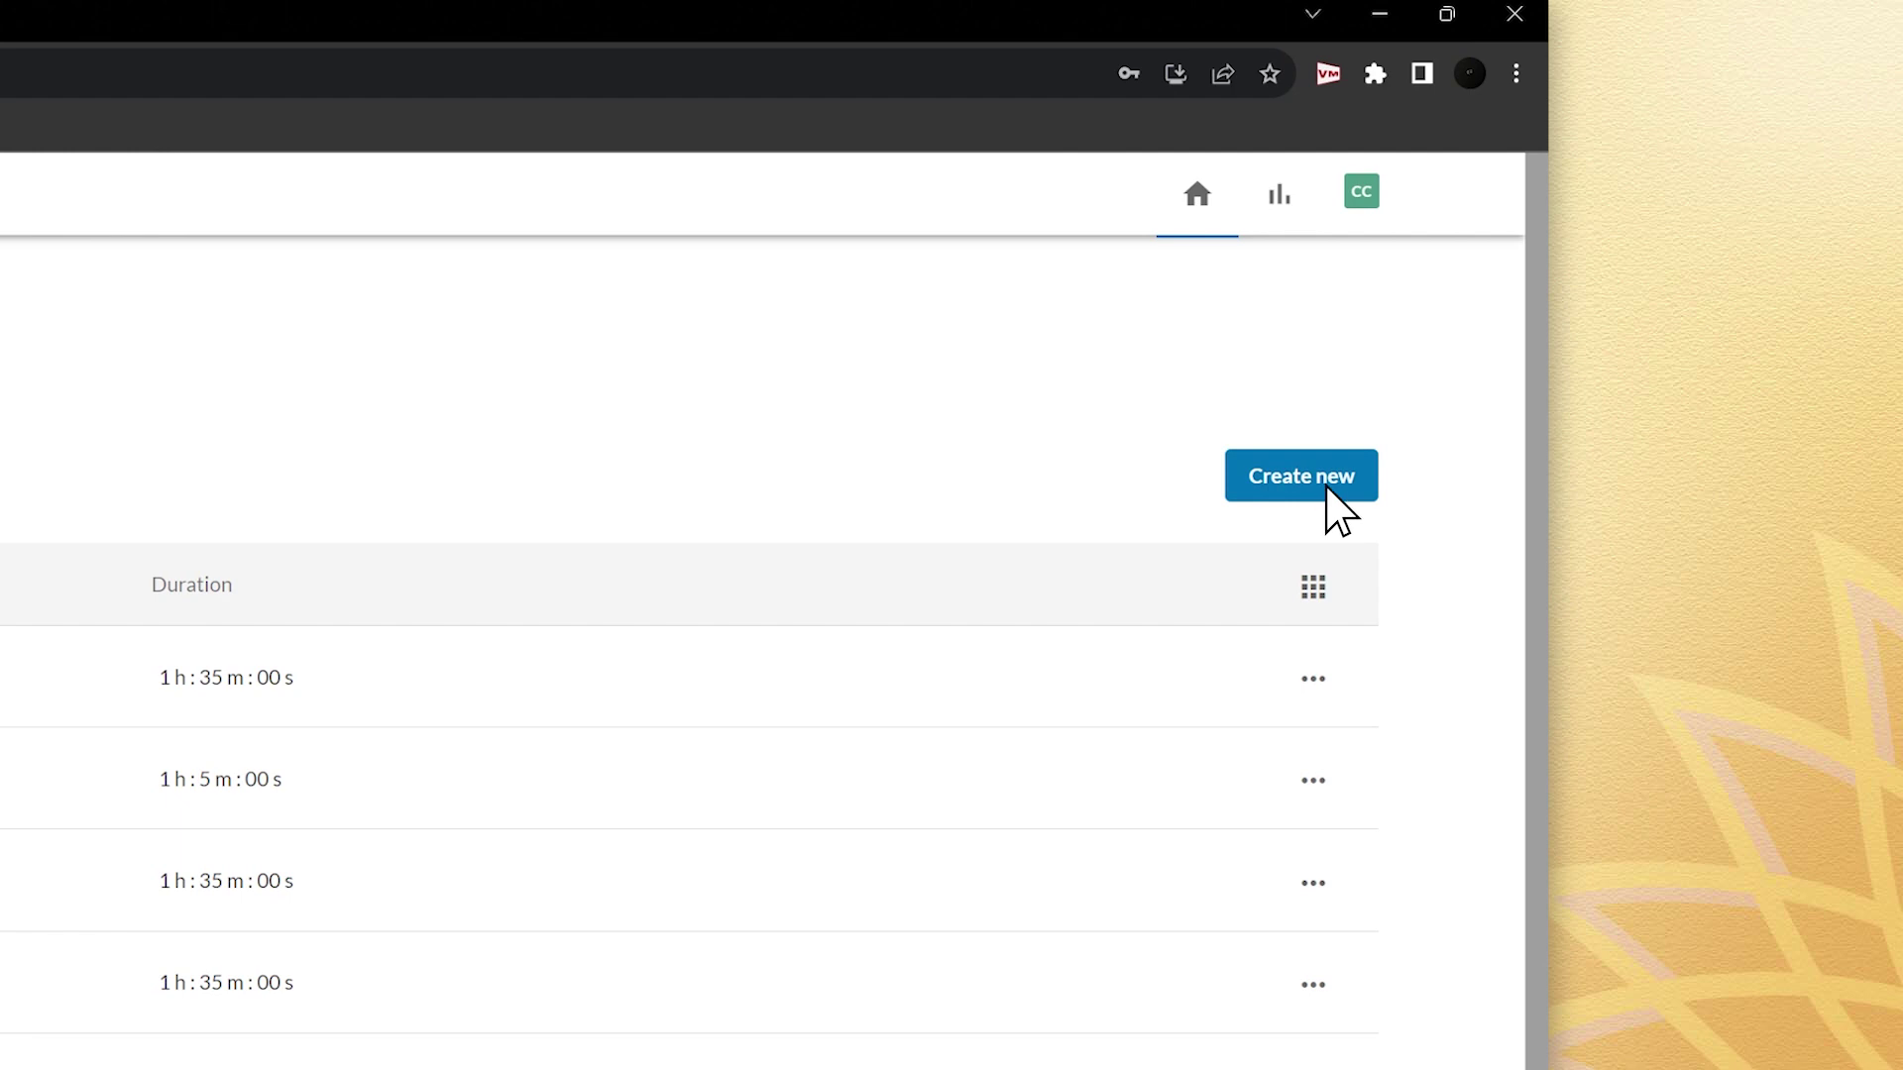
{"action": "left_click", "coordinate": [1371, 470]}
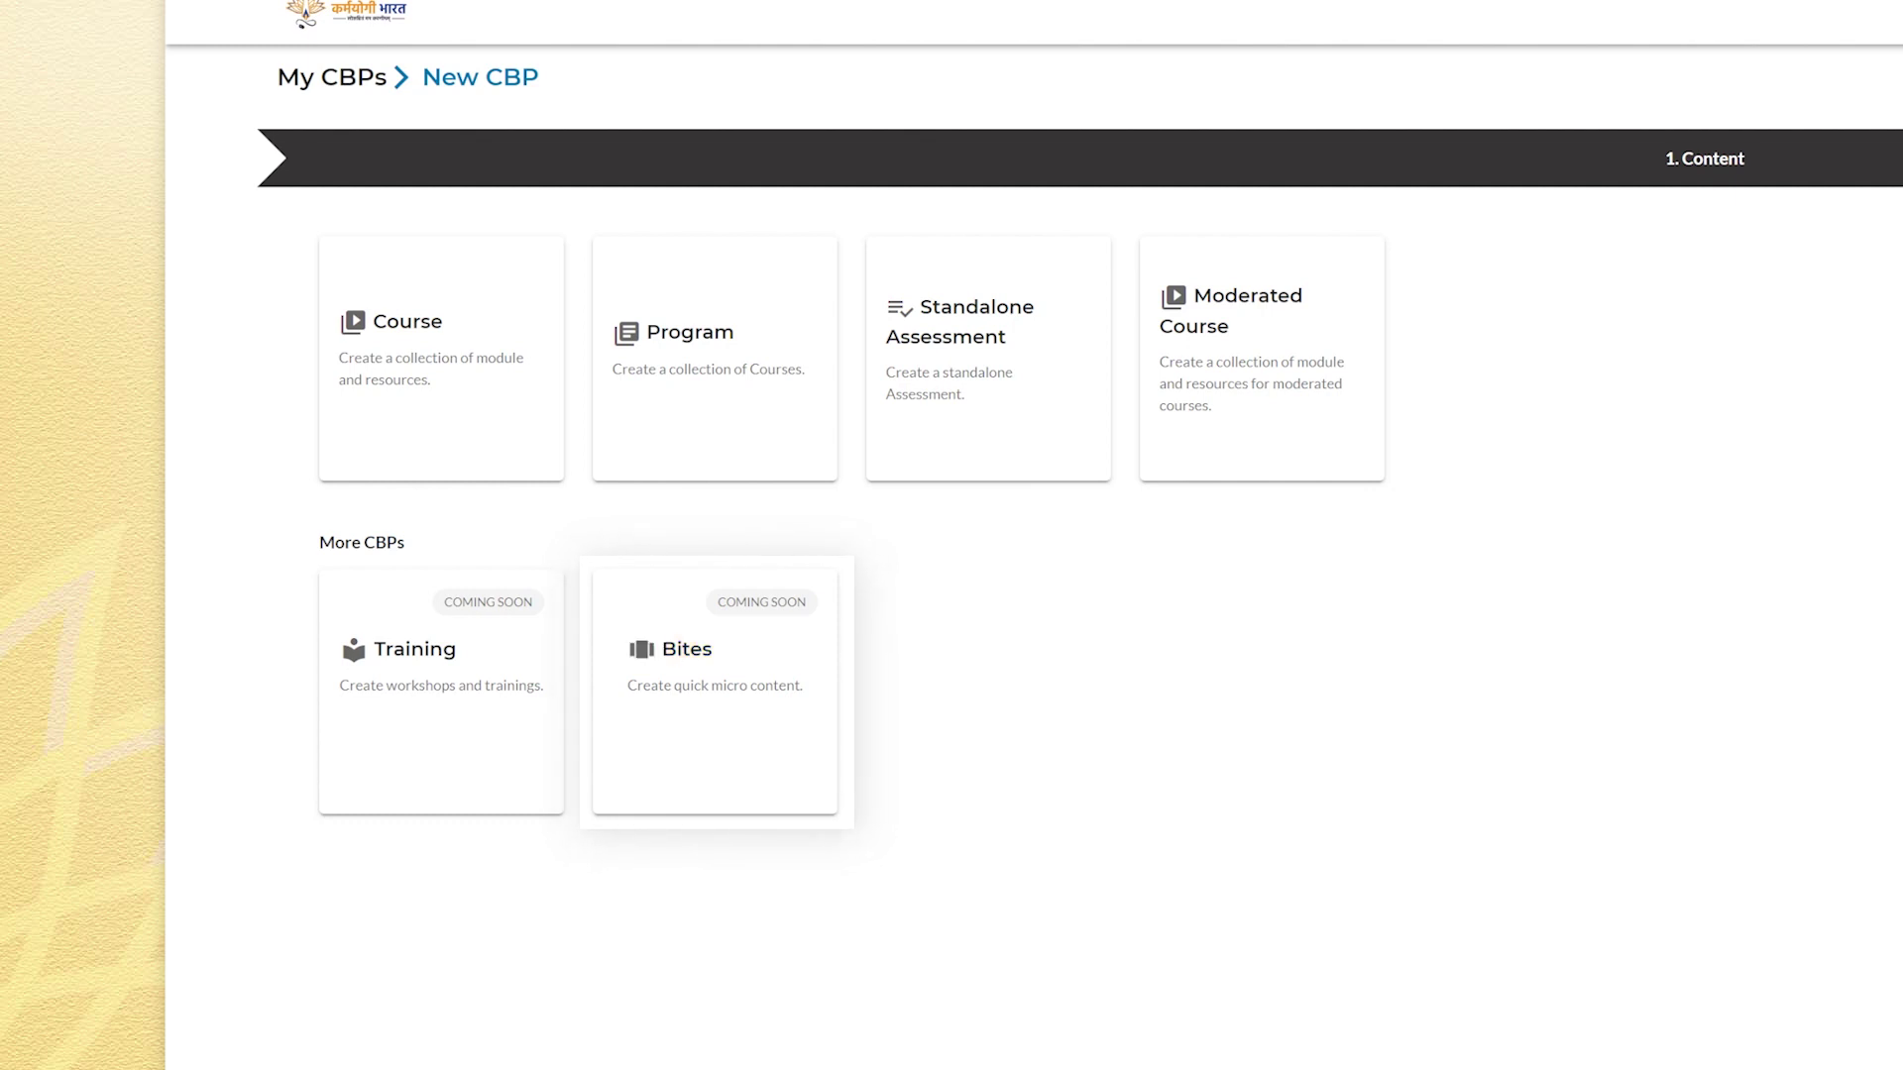
Choose Course as the content type for the new CBP
{"action": "left_click", "coordinate": [420, 432]}
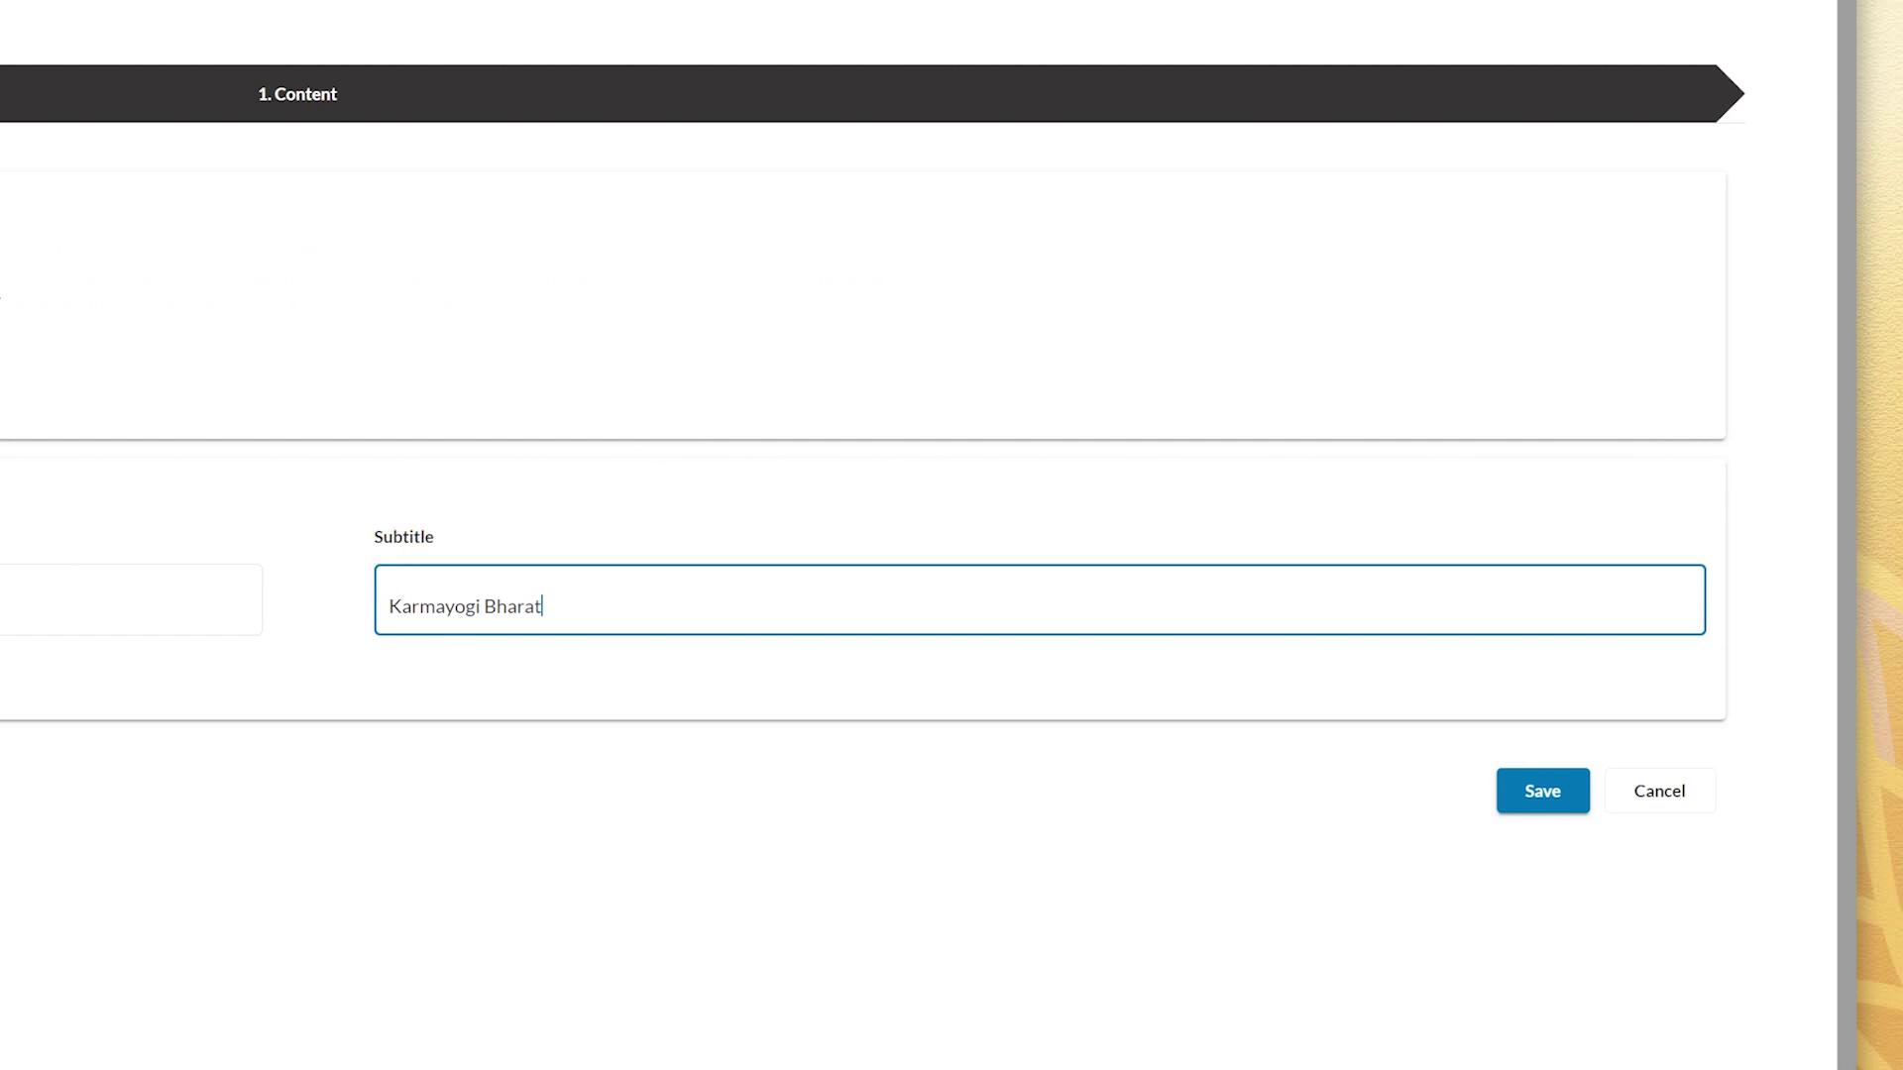
Save the new course with title and subtitle 'Karmayogi Bharat'
{"action": "left_click", "coordinate": [1536, 799]}
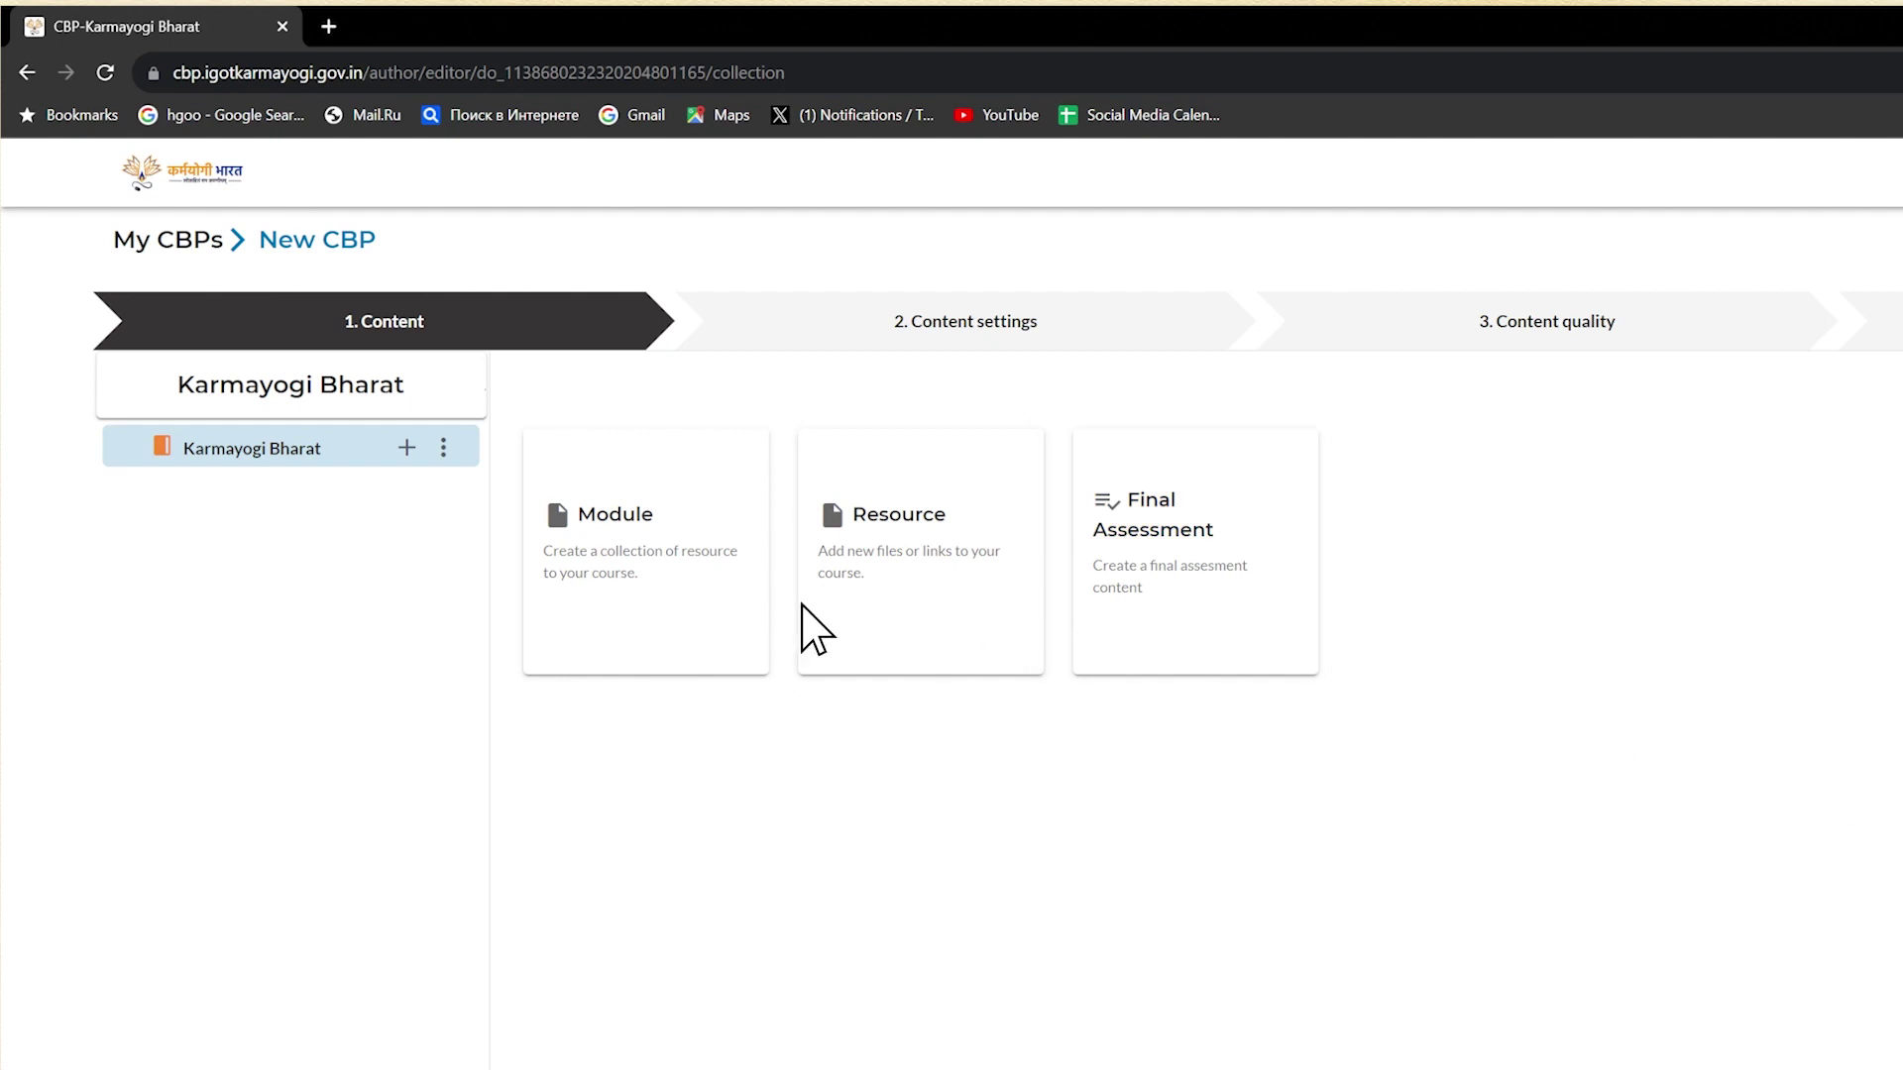
Add a Karmayogi Bharat module with an upload-file resource inside, and choose a video to upload
{"action": "left_click", "coordinate": [676, 582]}
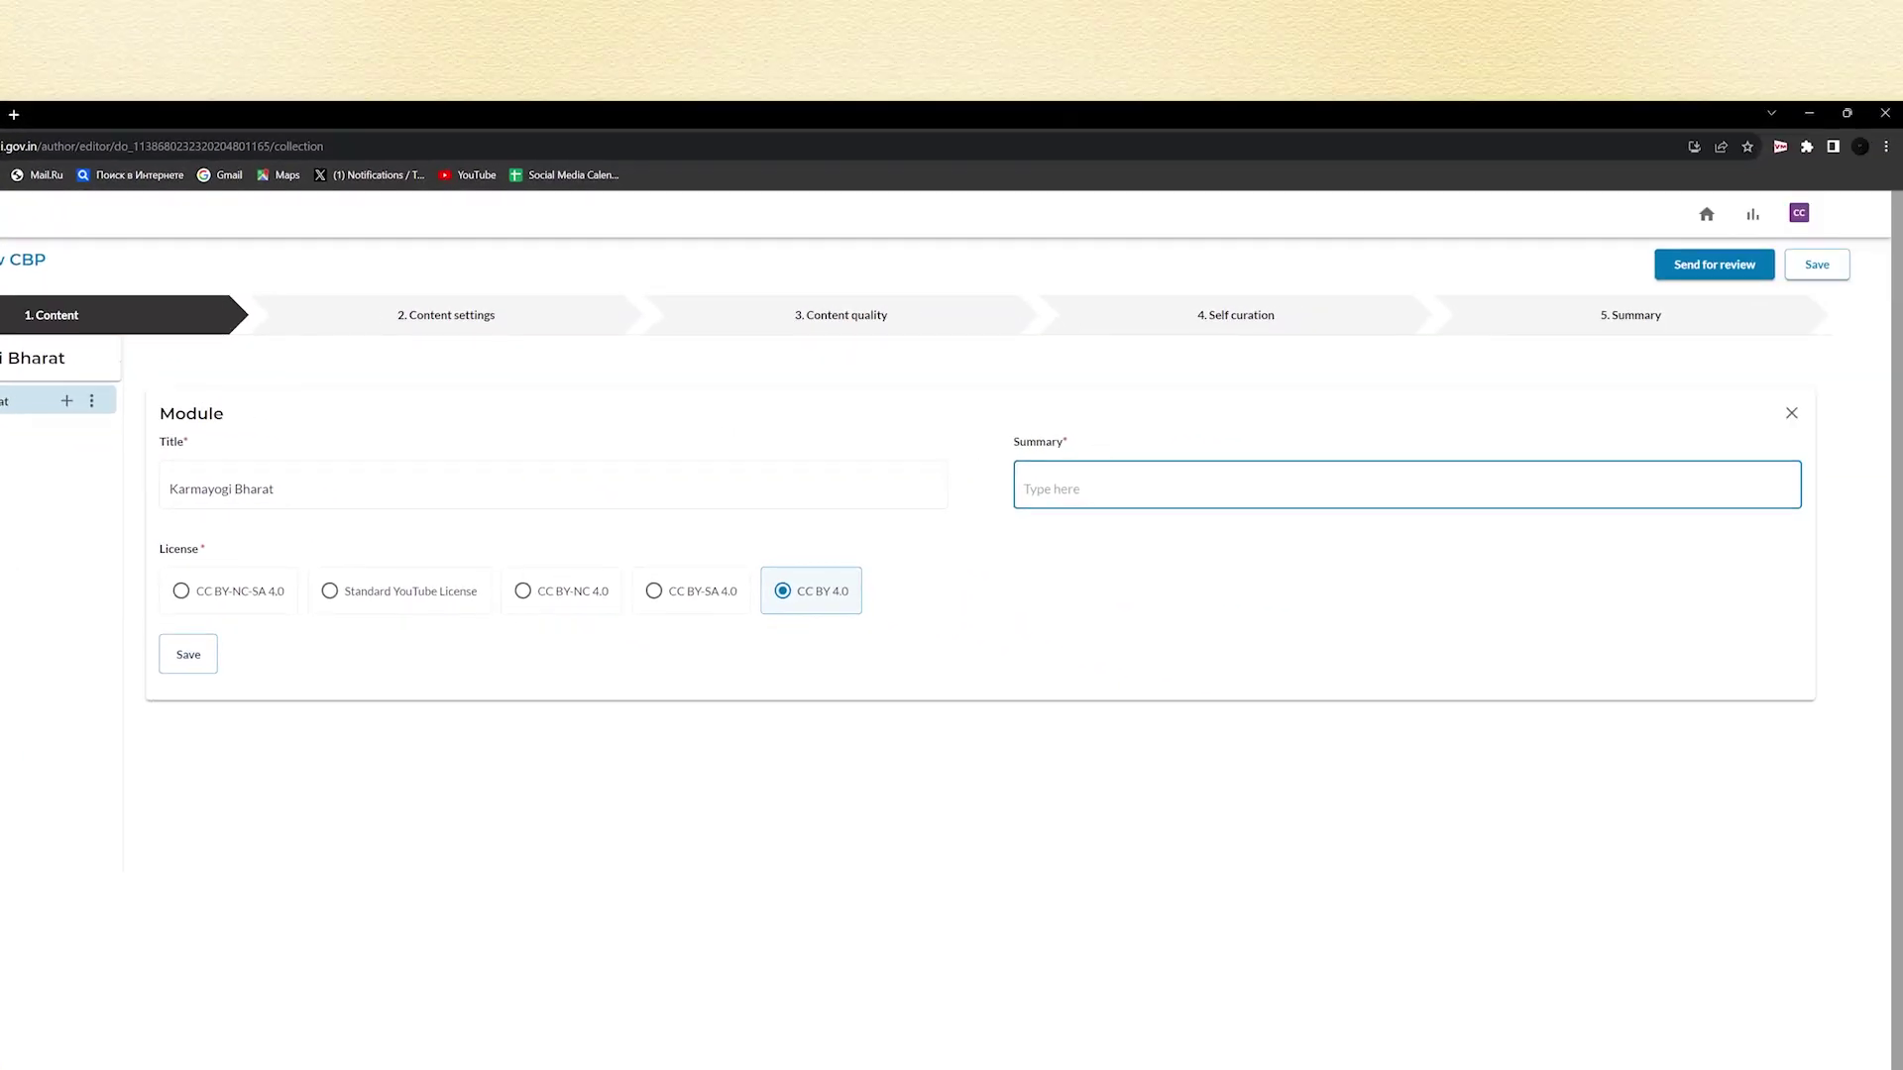
{"action": "left_click", "coordinate": [188, 658]}
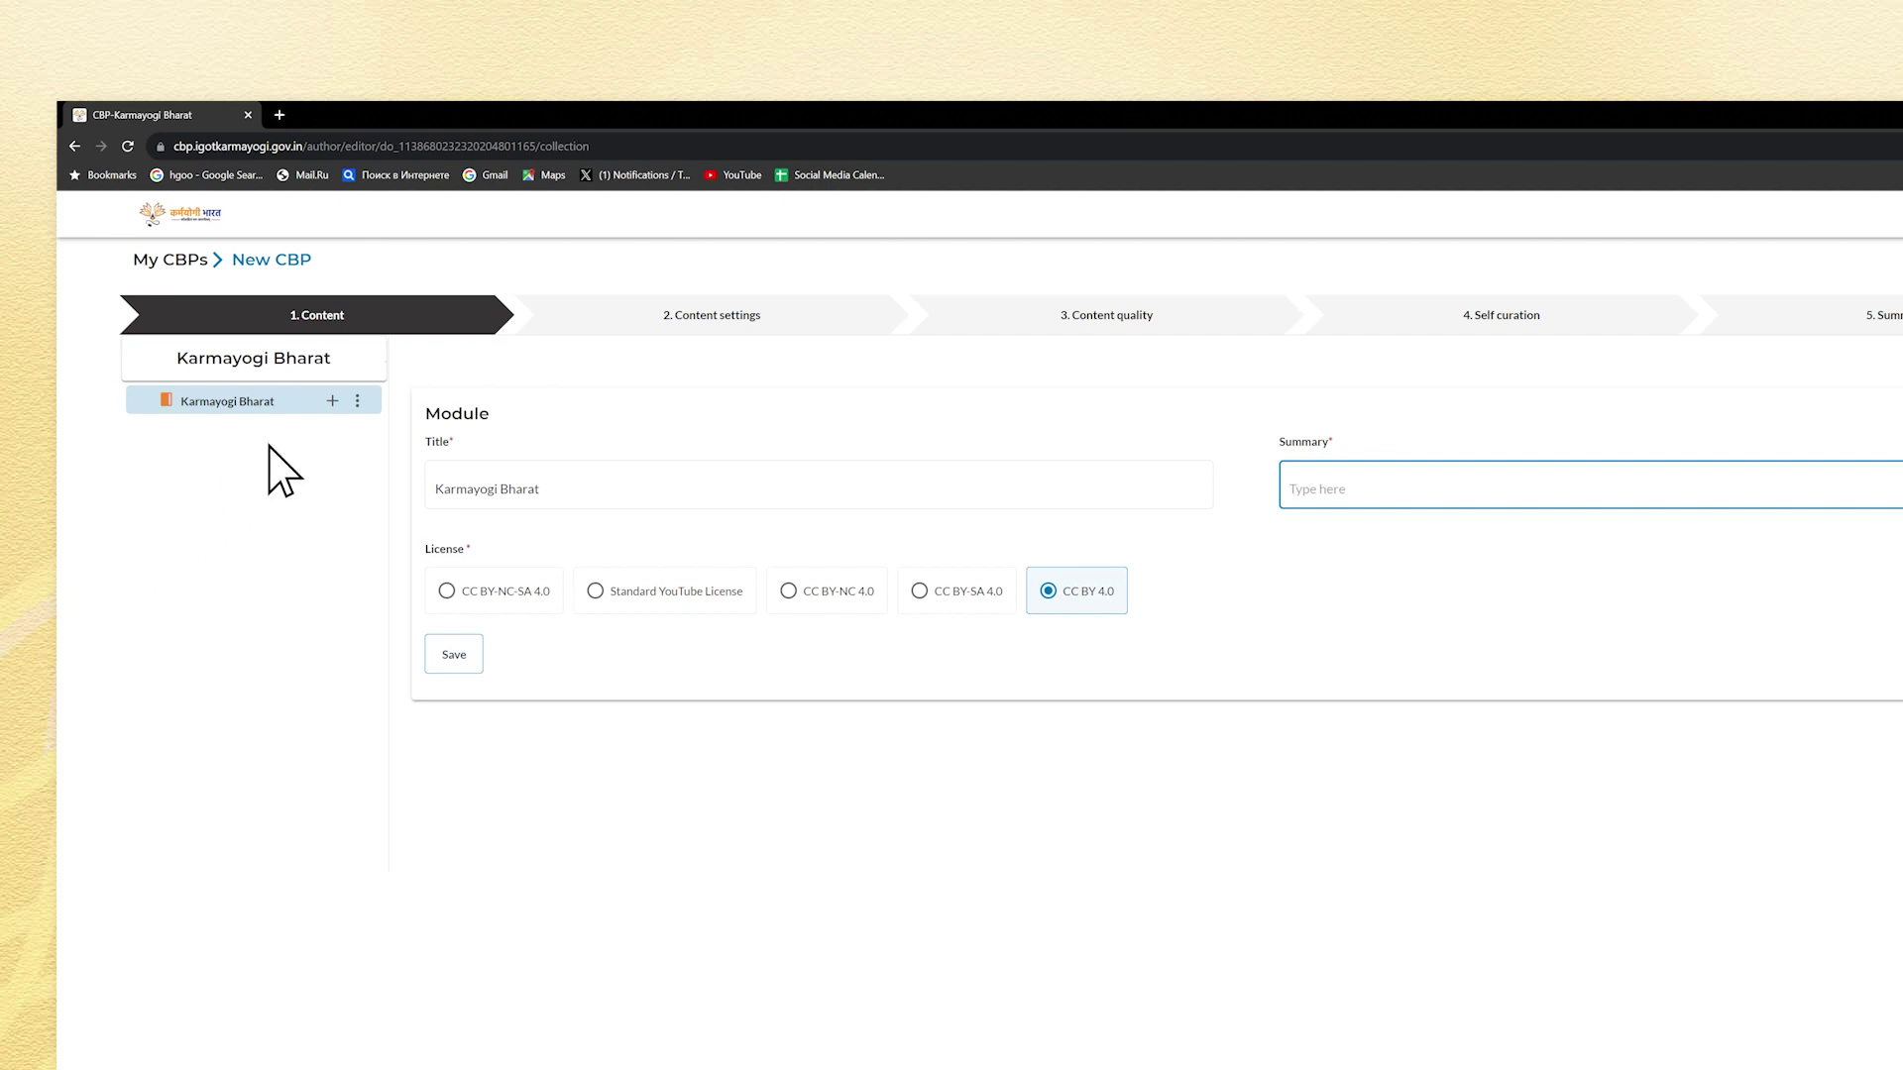
{"action": "left_click", "coordinate": [332, 400]}
{"action": "left_click", "coordinate": [332, 435]}
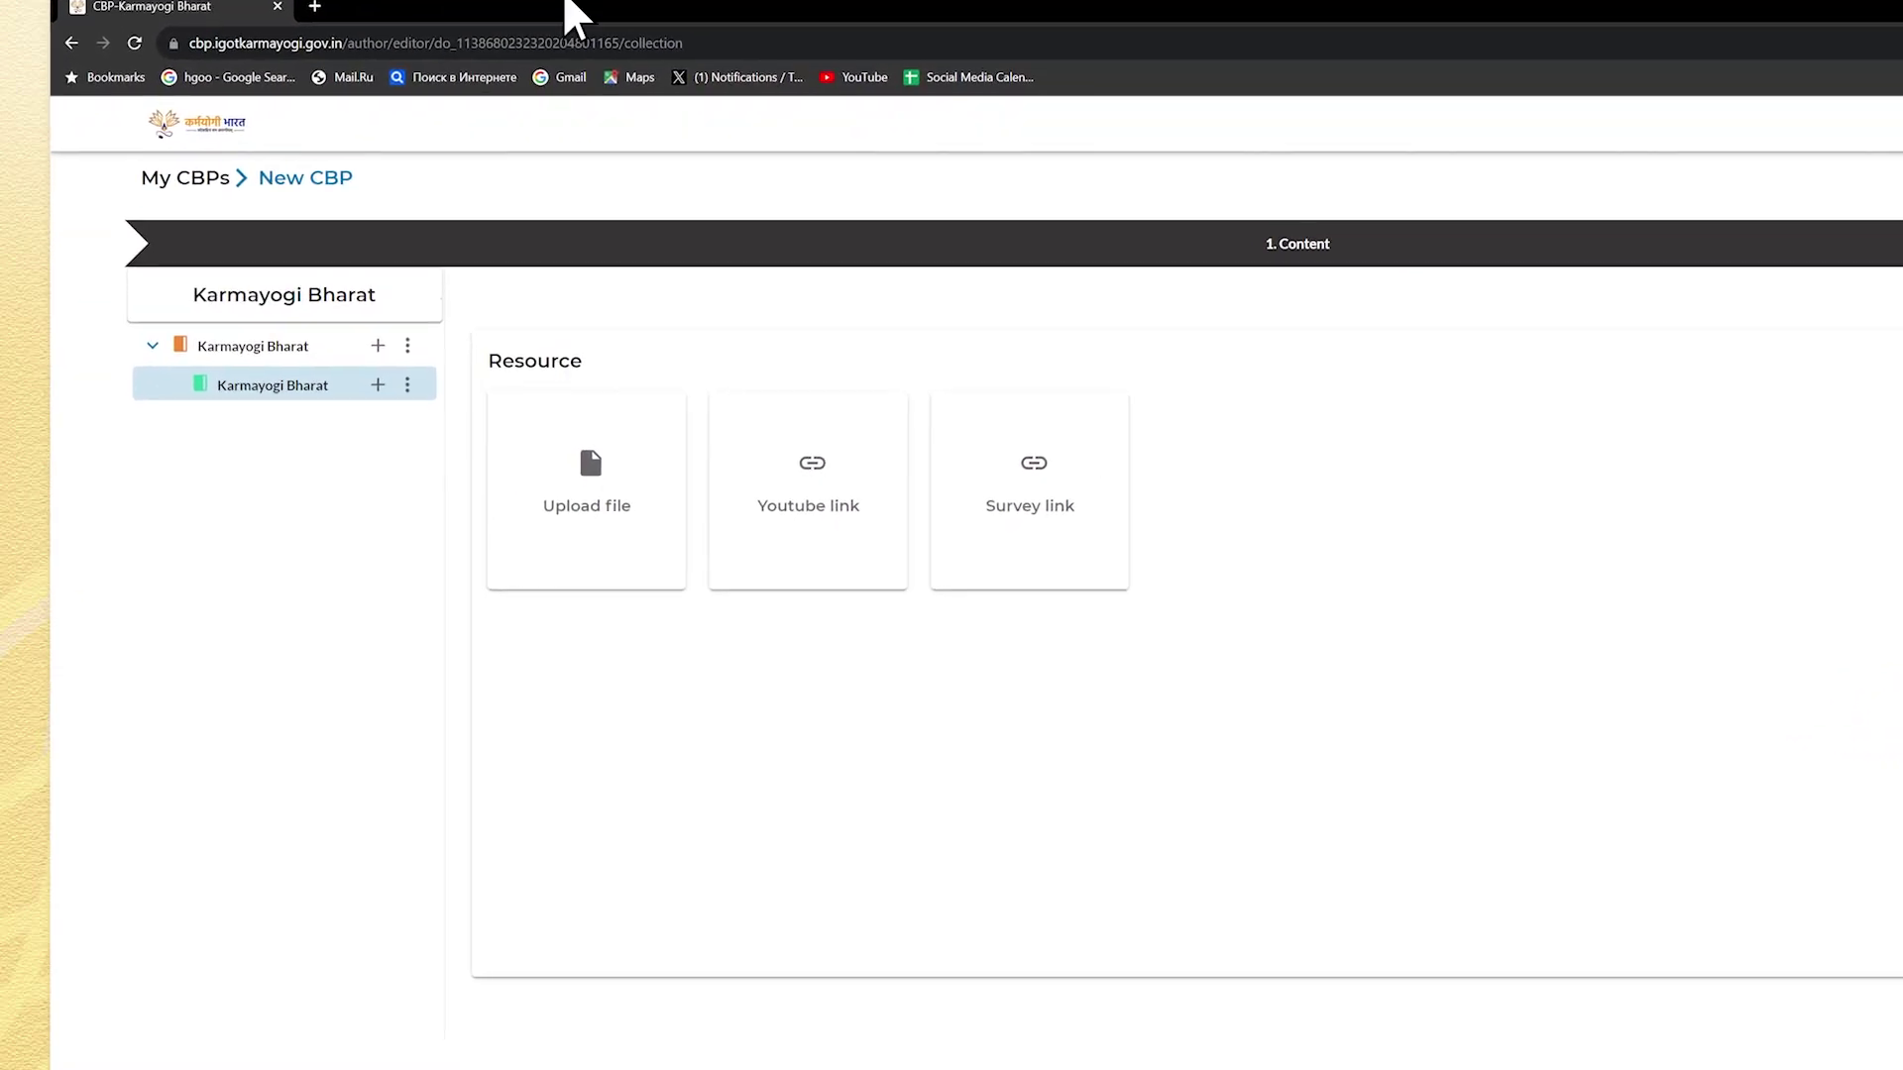
{"action": "left_click", "coordinate": [593, 538]}
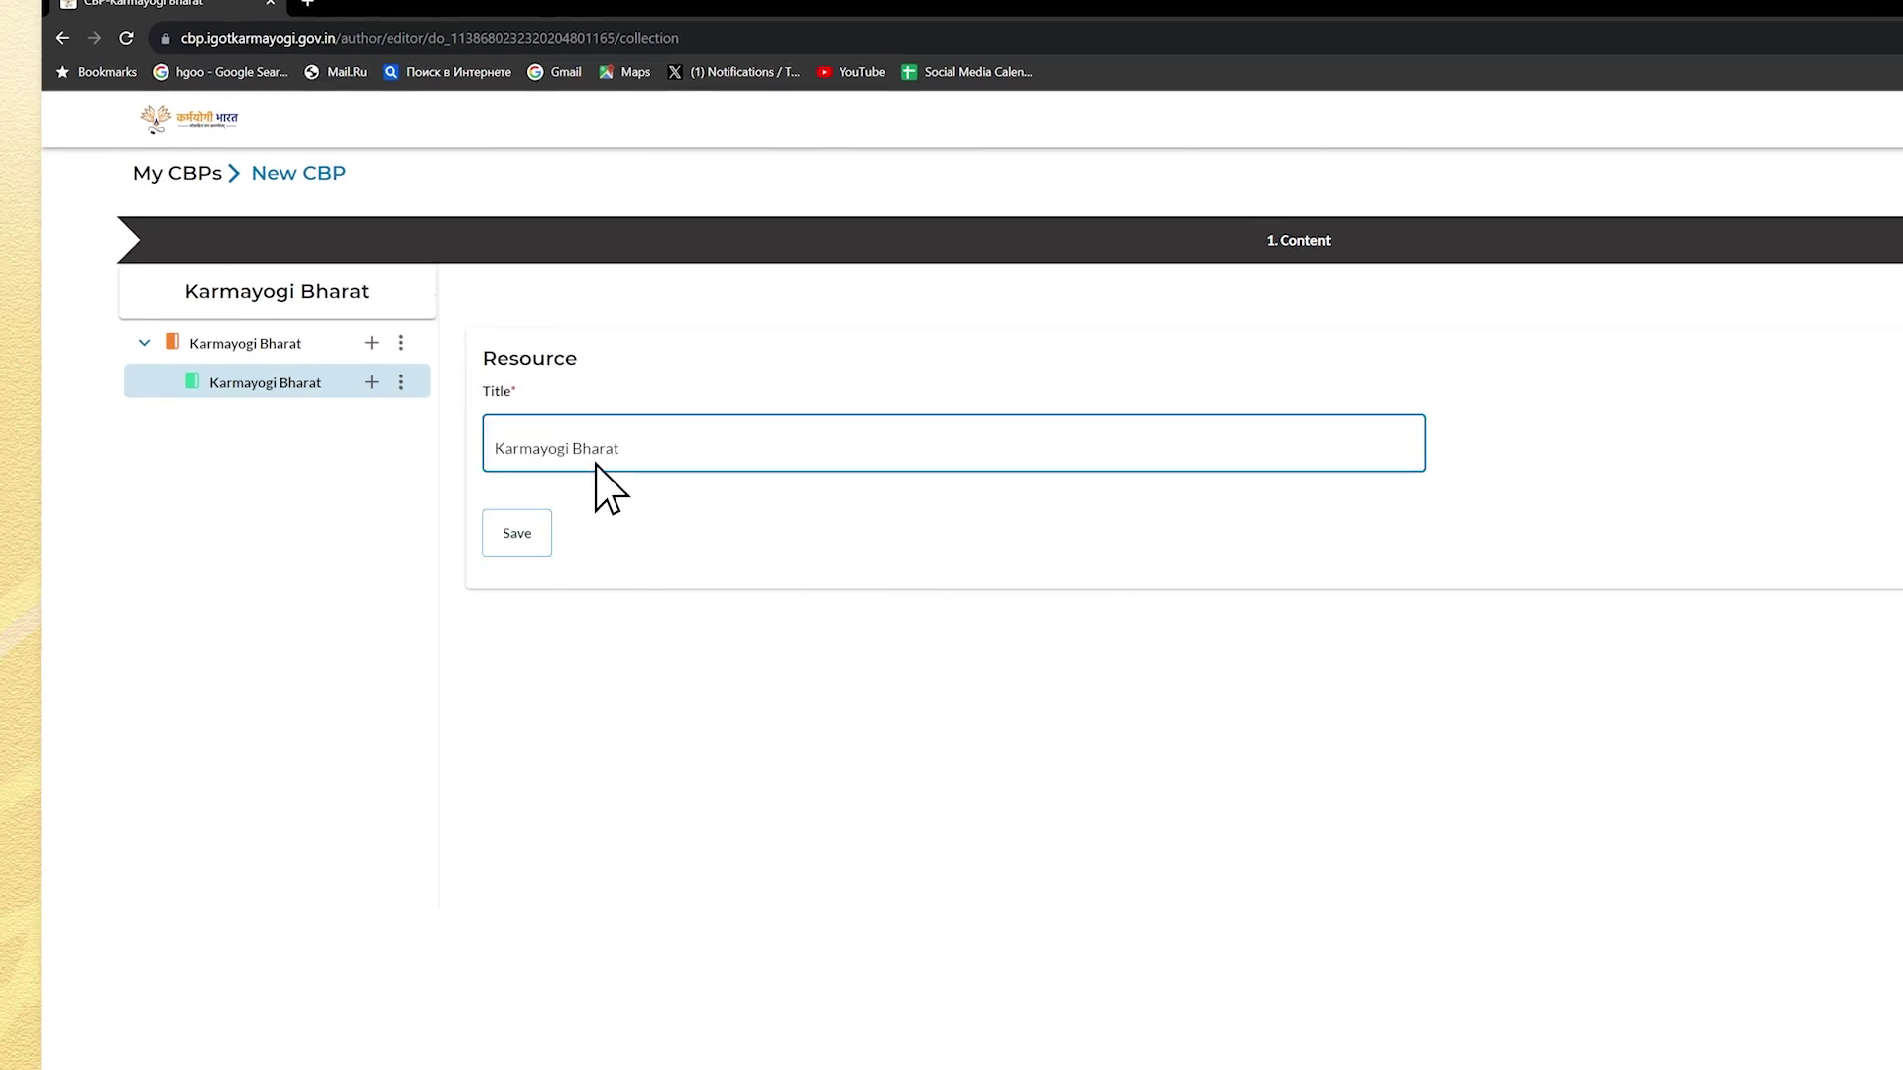
{"action": "left_click", "coordinate": [519, 538]}
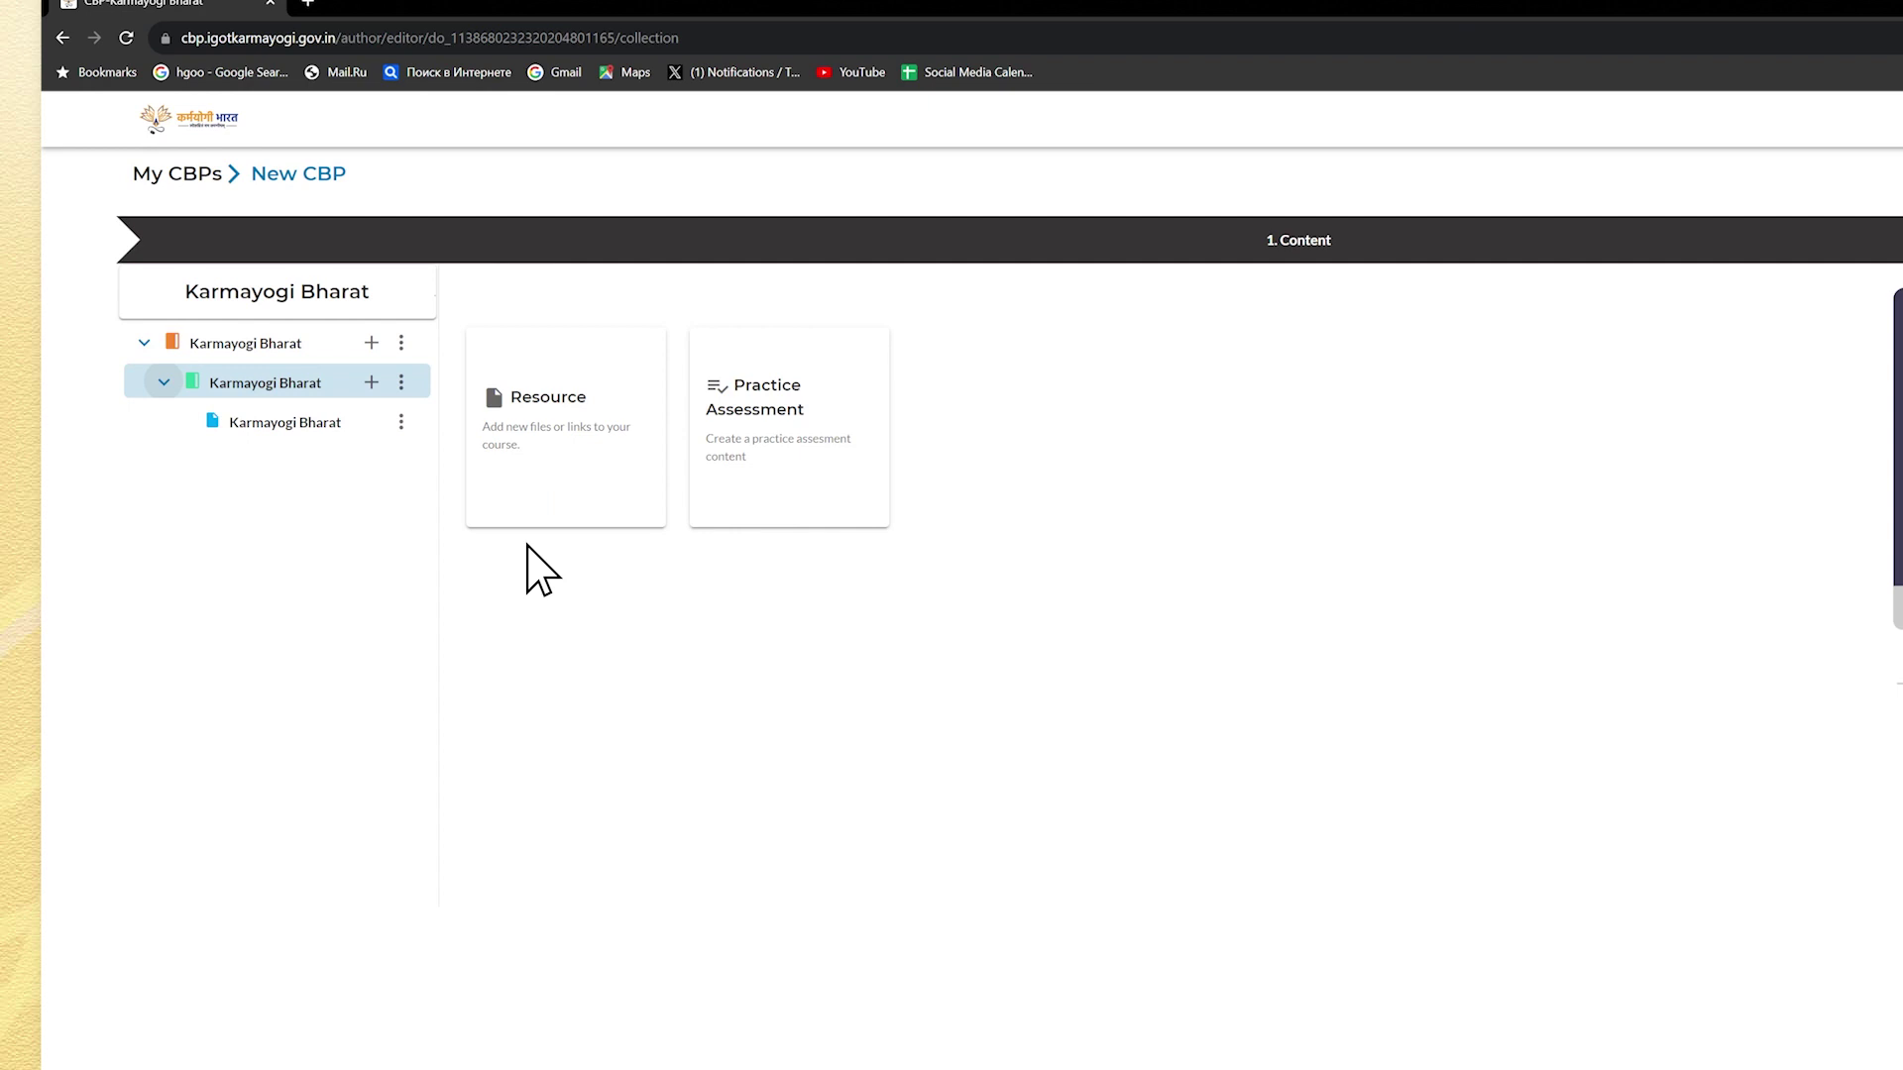
{"action": "left_click", "coordinate": [557, 452]}
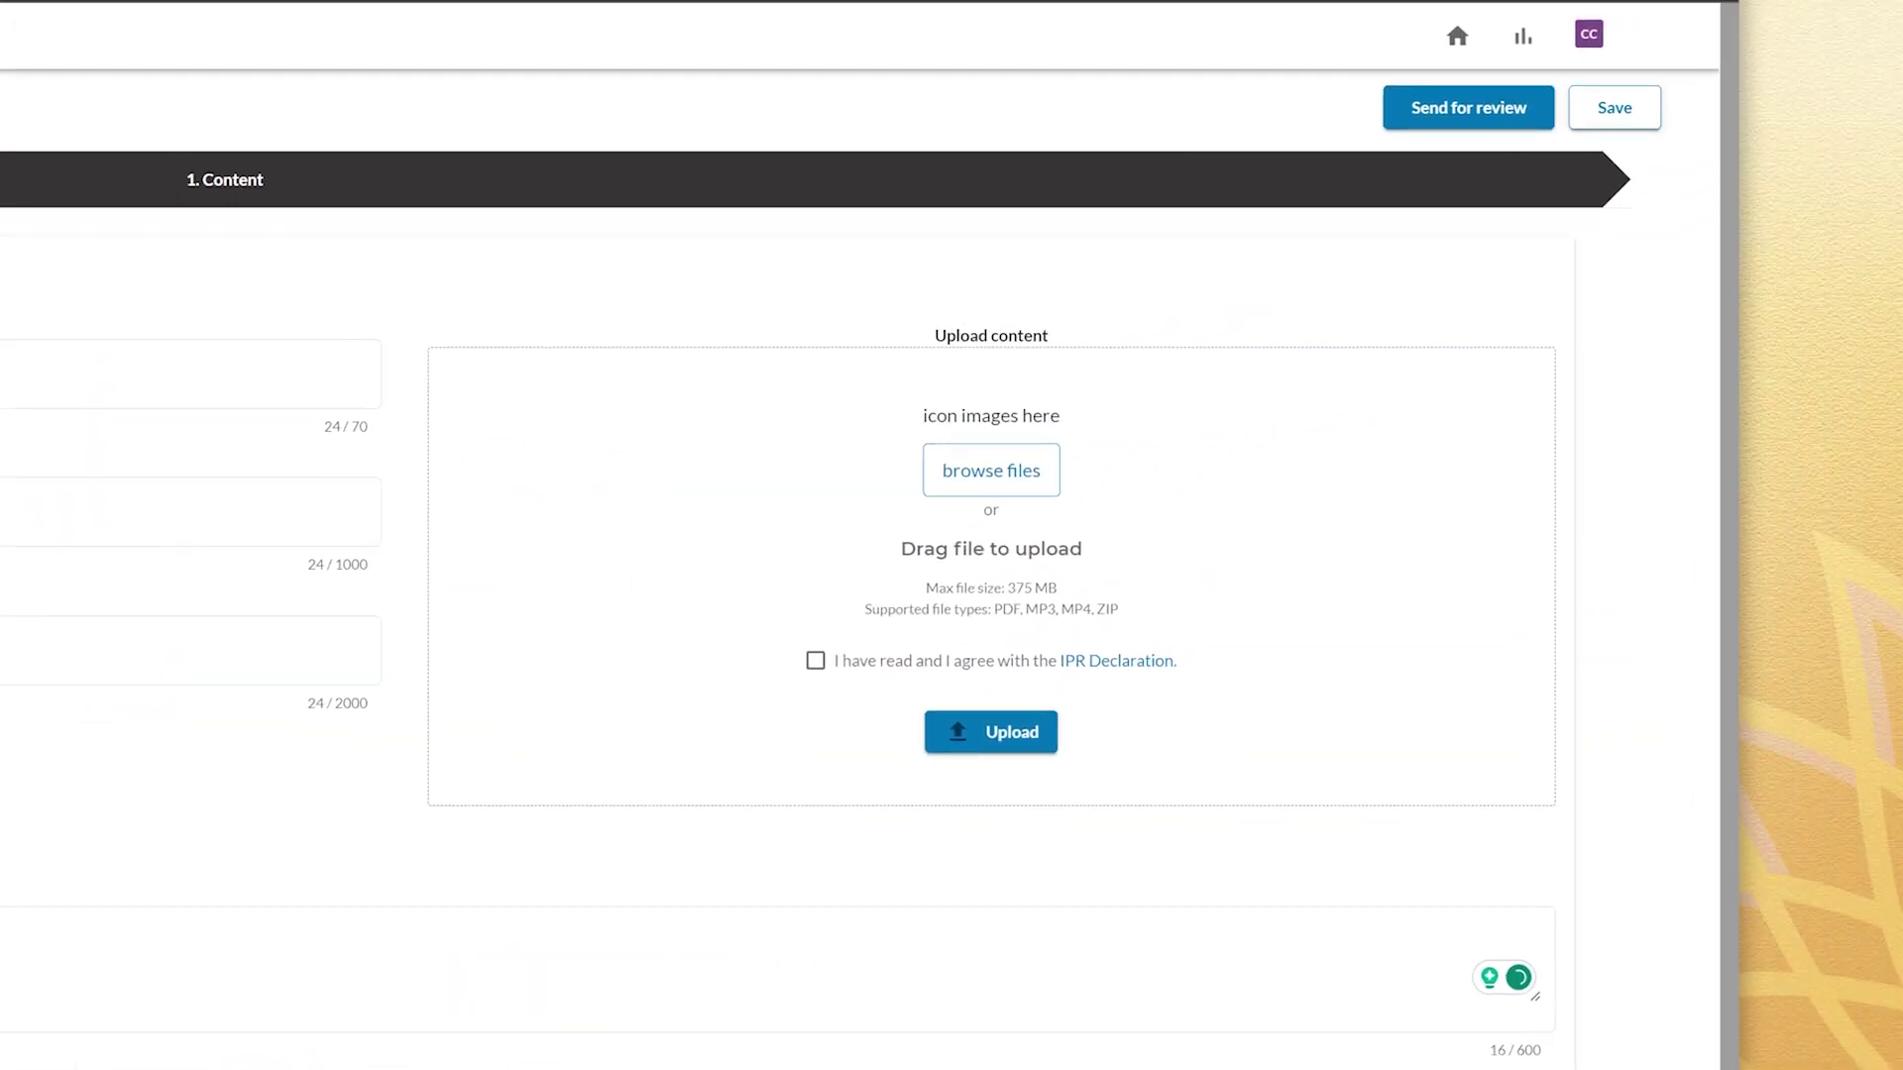
{"action": "left_click", "coordinate": [1039, 480]}
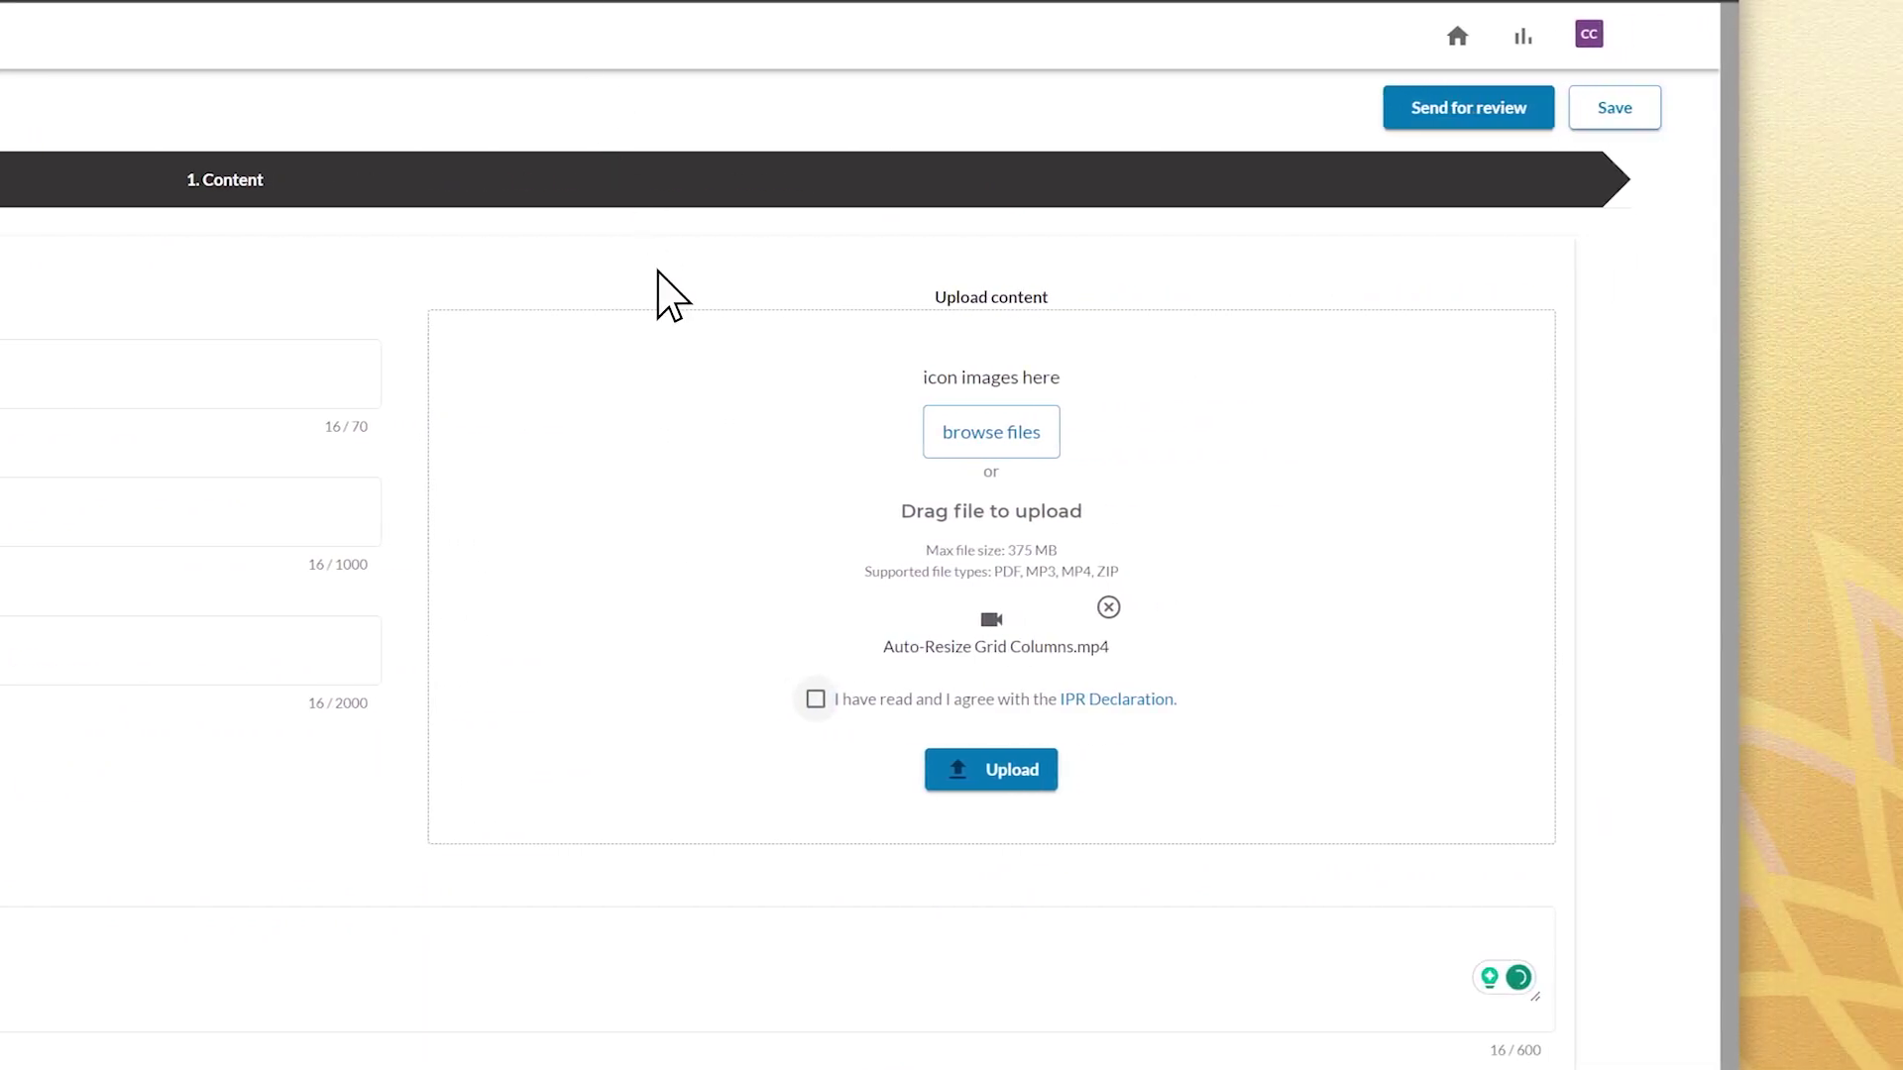
Accept the IPR declaration, save the Auto-Resize Grid Columns.mp4 resource, and select the course node
{"action": "left_click", "coordinate": [814, 700]}
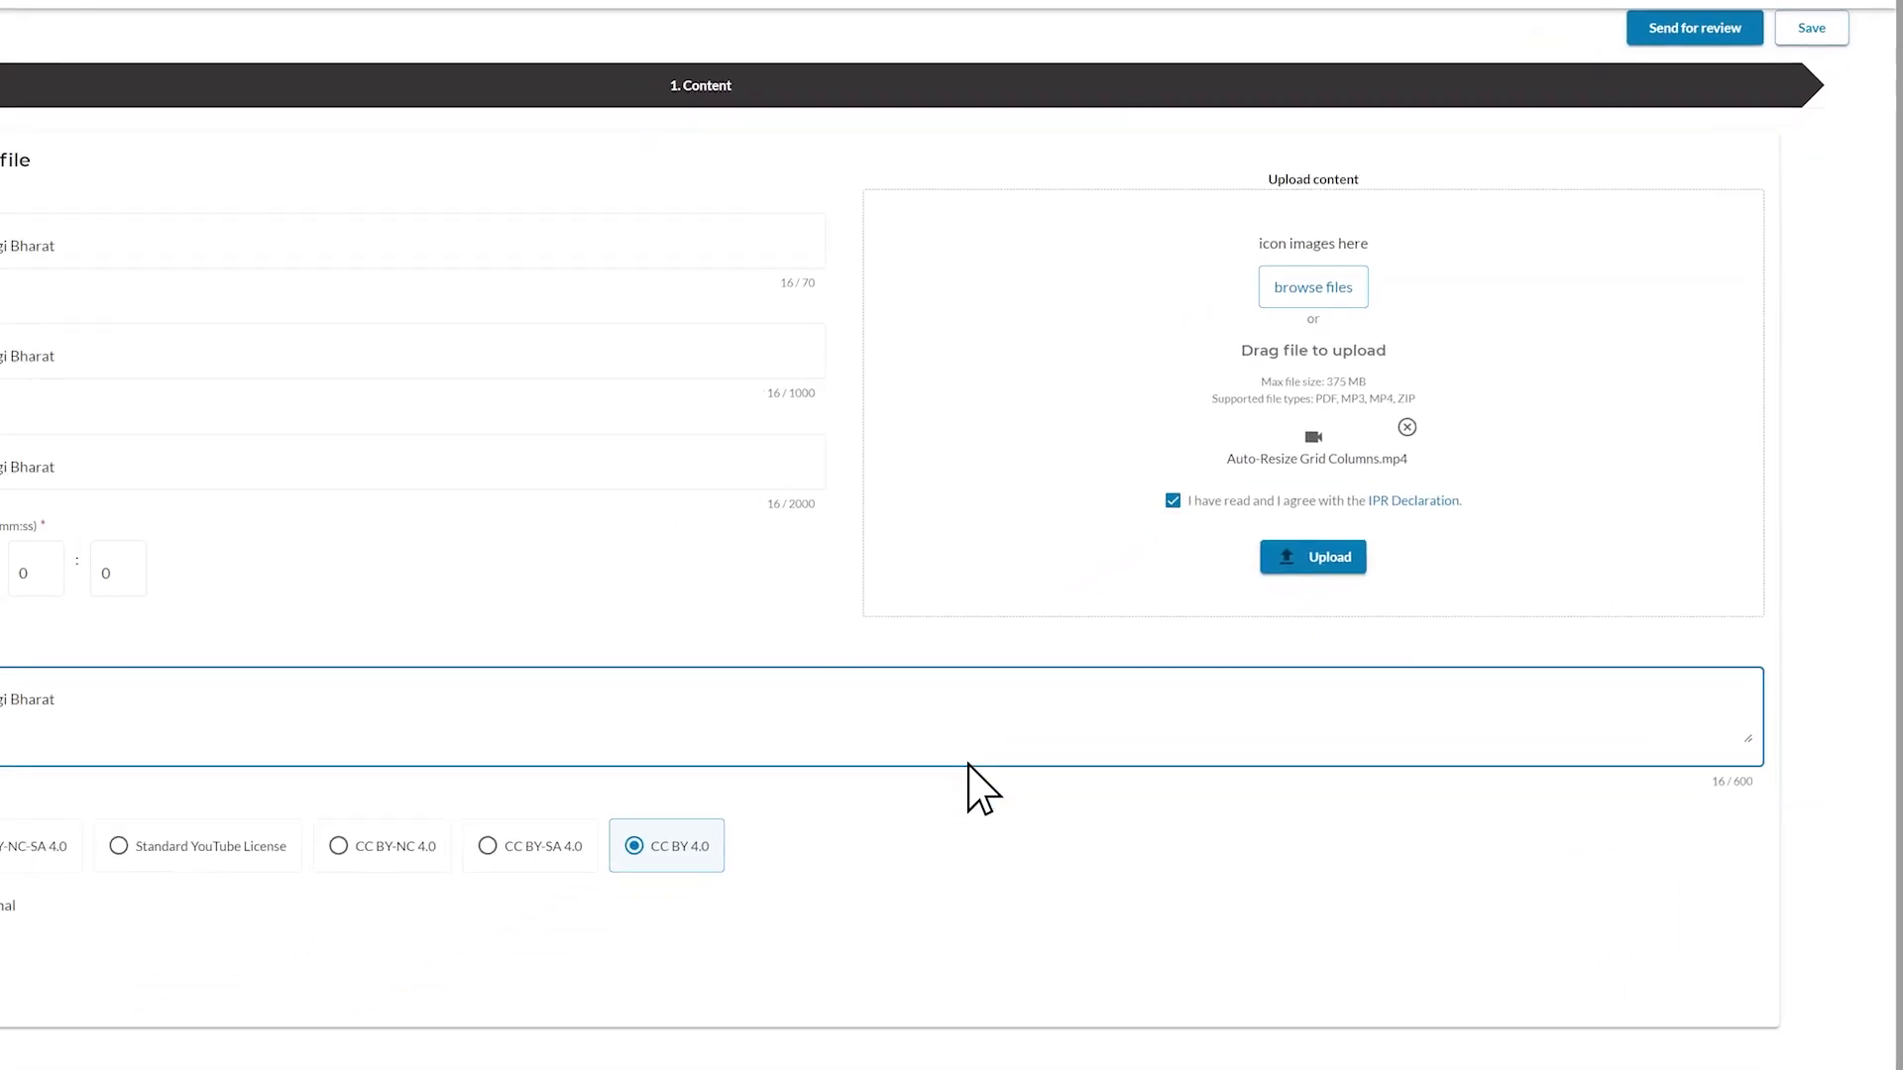
{"action": "left_click", "coordinate": [90, 900]}
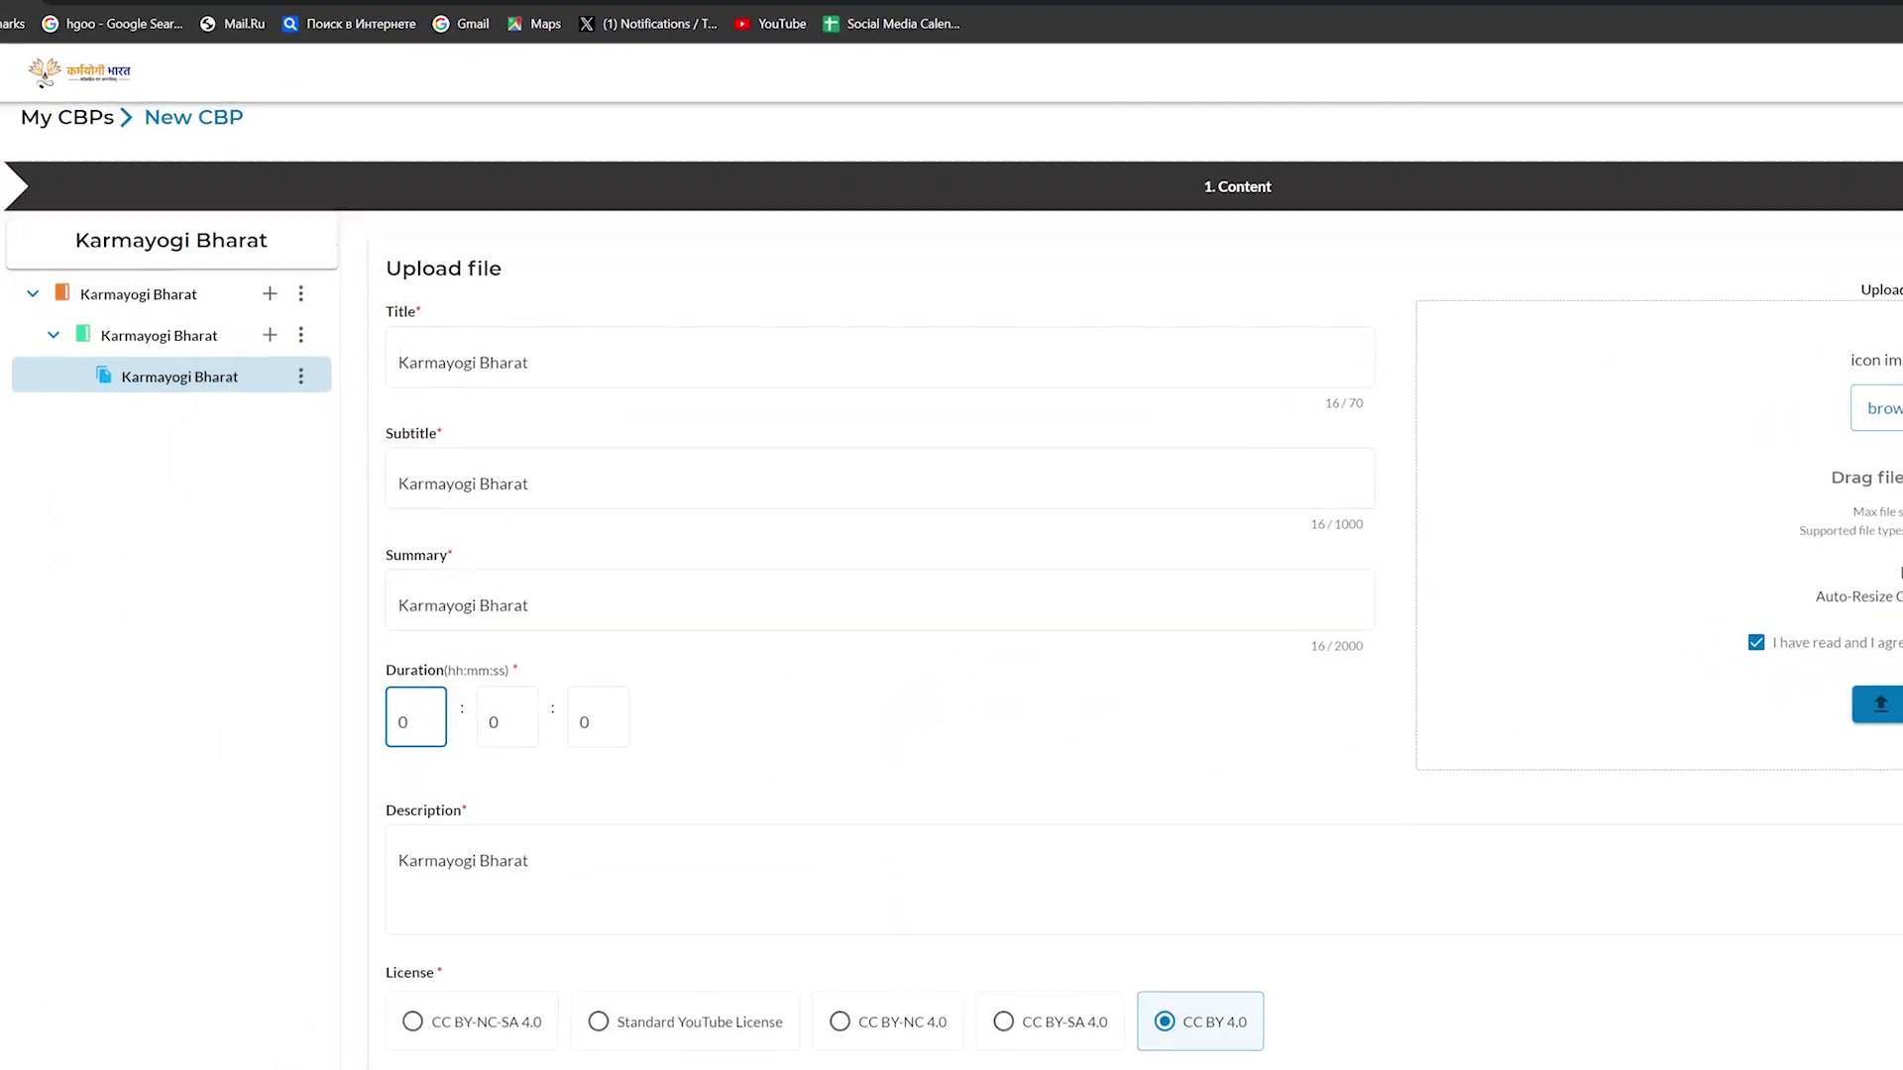
{"action": "left_click", "coordinate": [228, 295]}
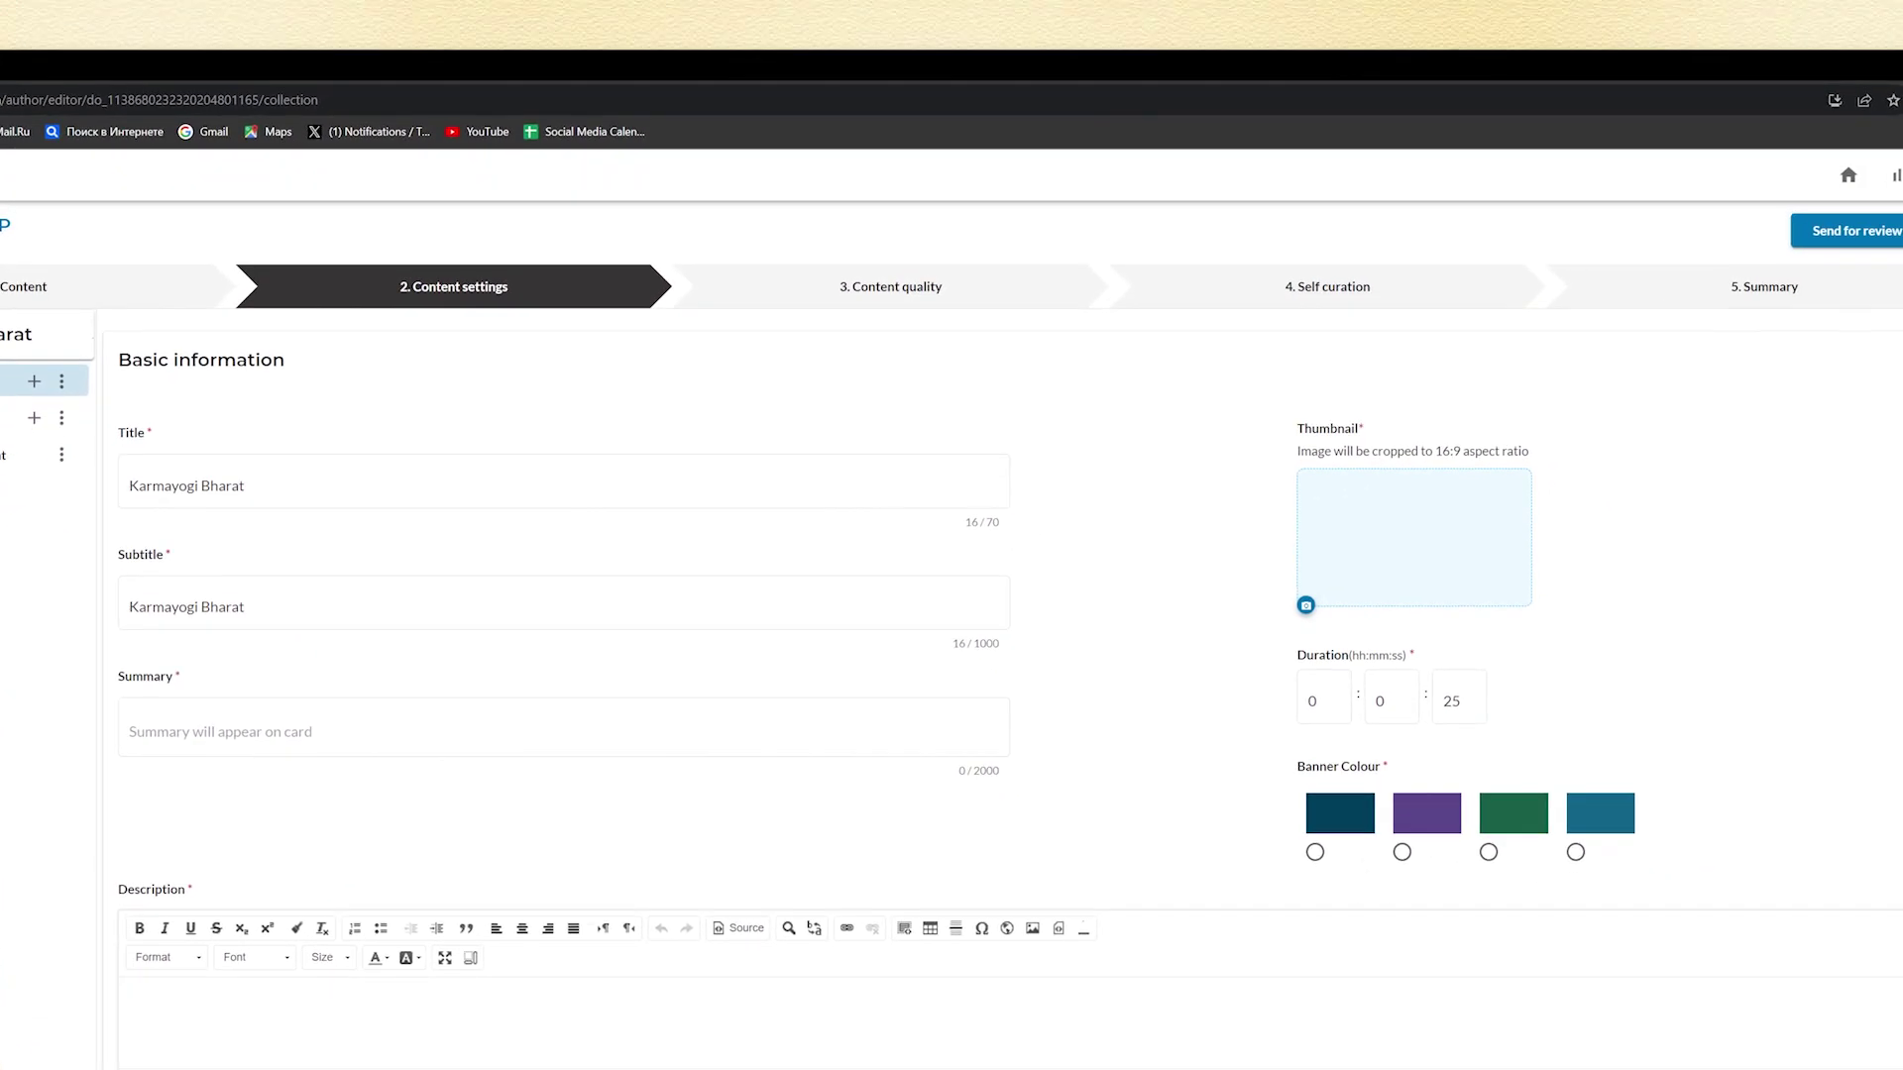
Paste the course summary, pick a My Images picture as thumbnail, and save the settings
{"action": "type", "text": "Karmayogi Bharat"}
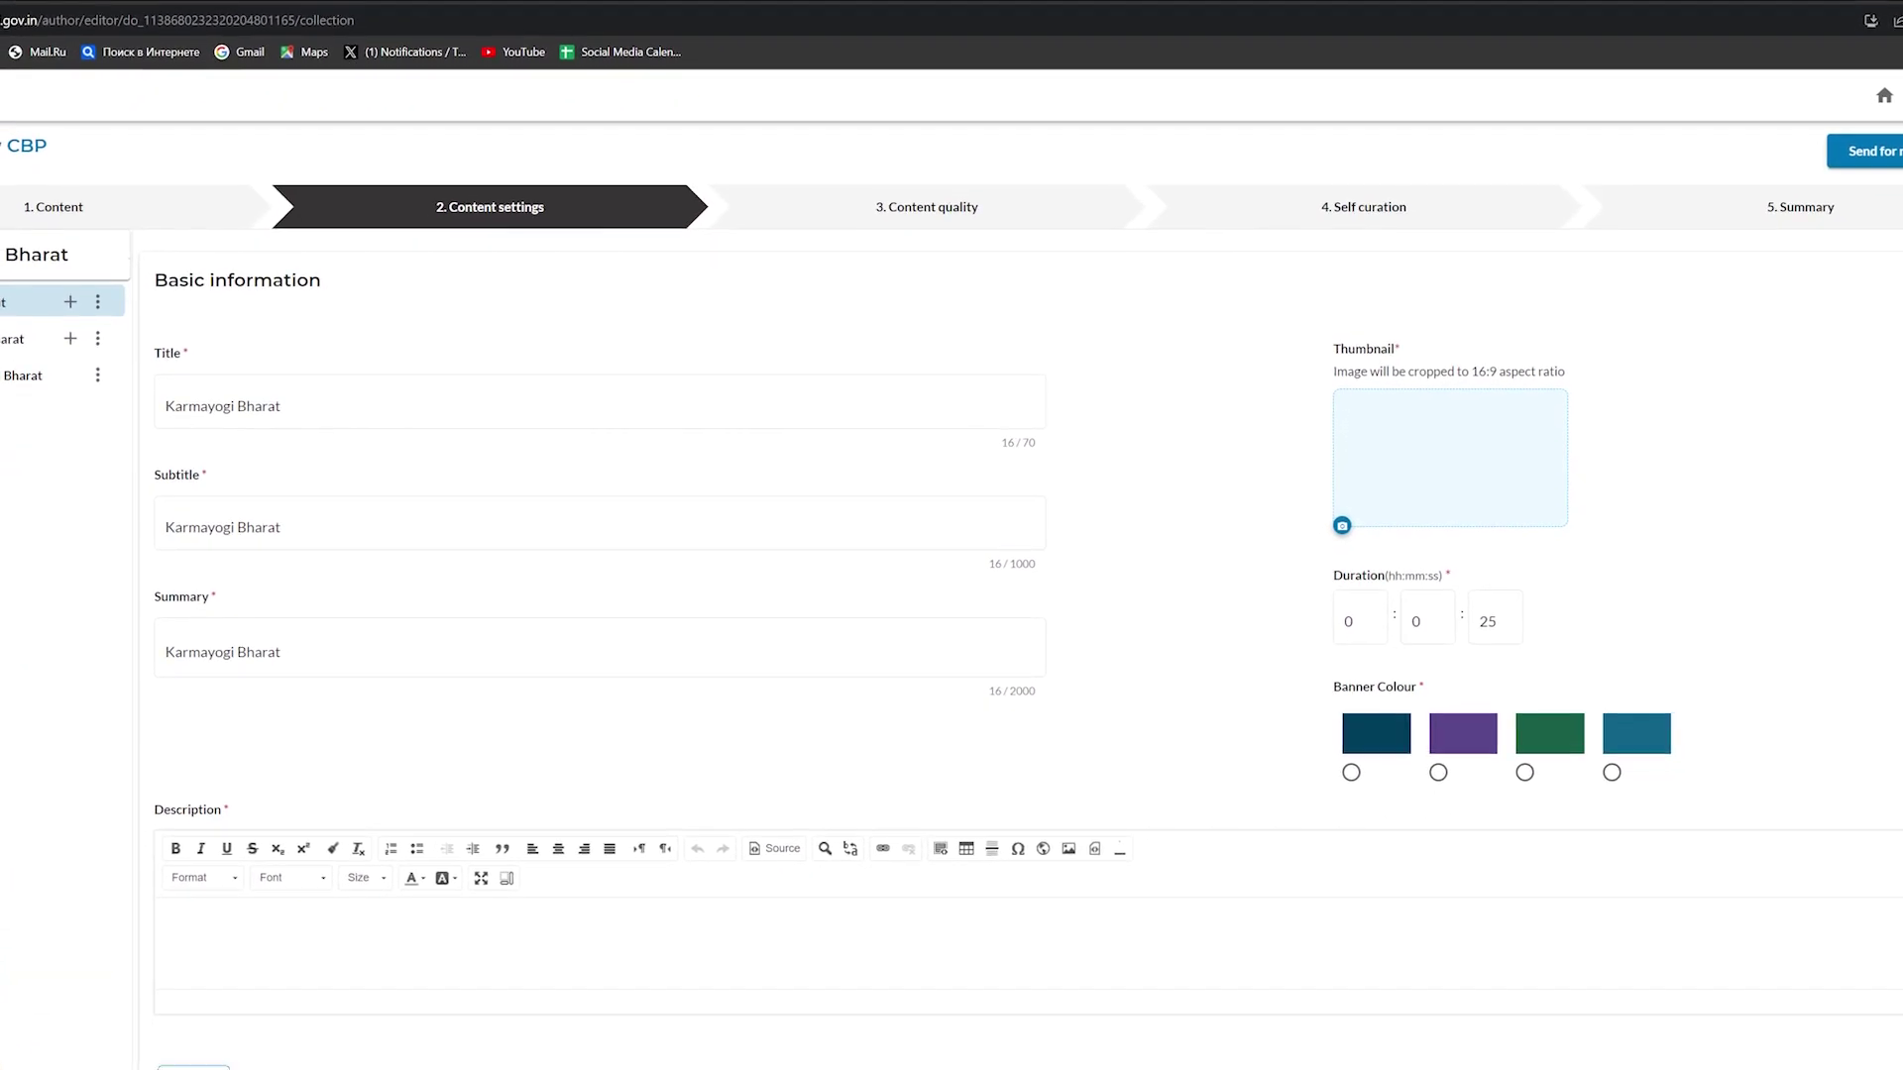
{"action": "left_click", "coordinate": [1367, 485]}
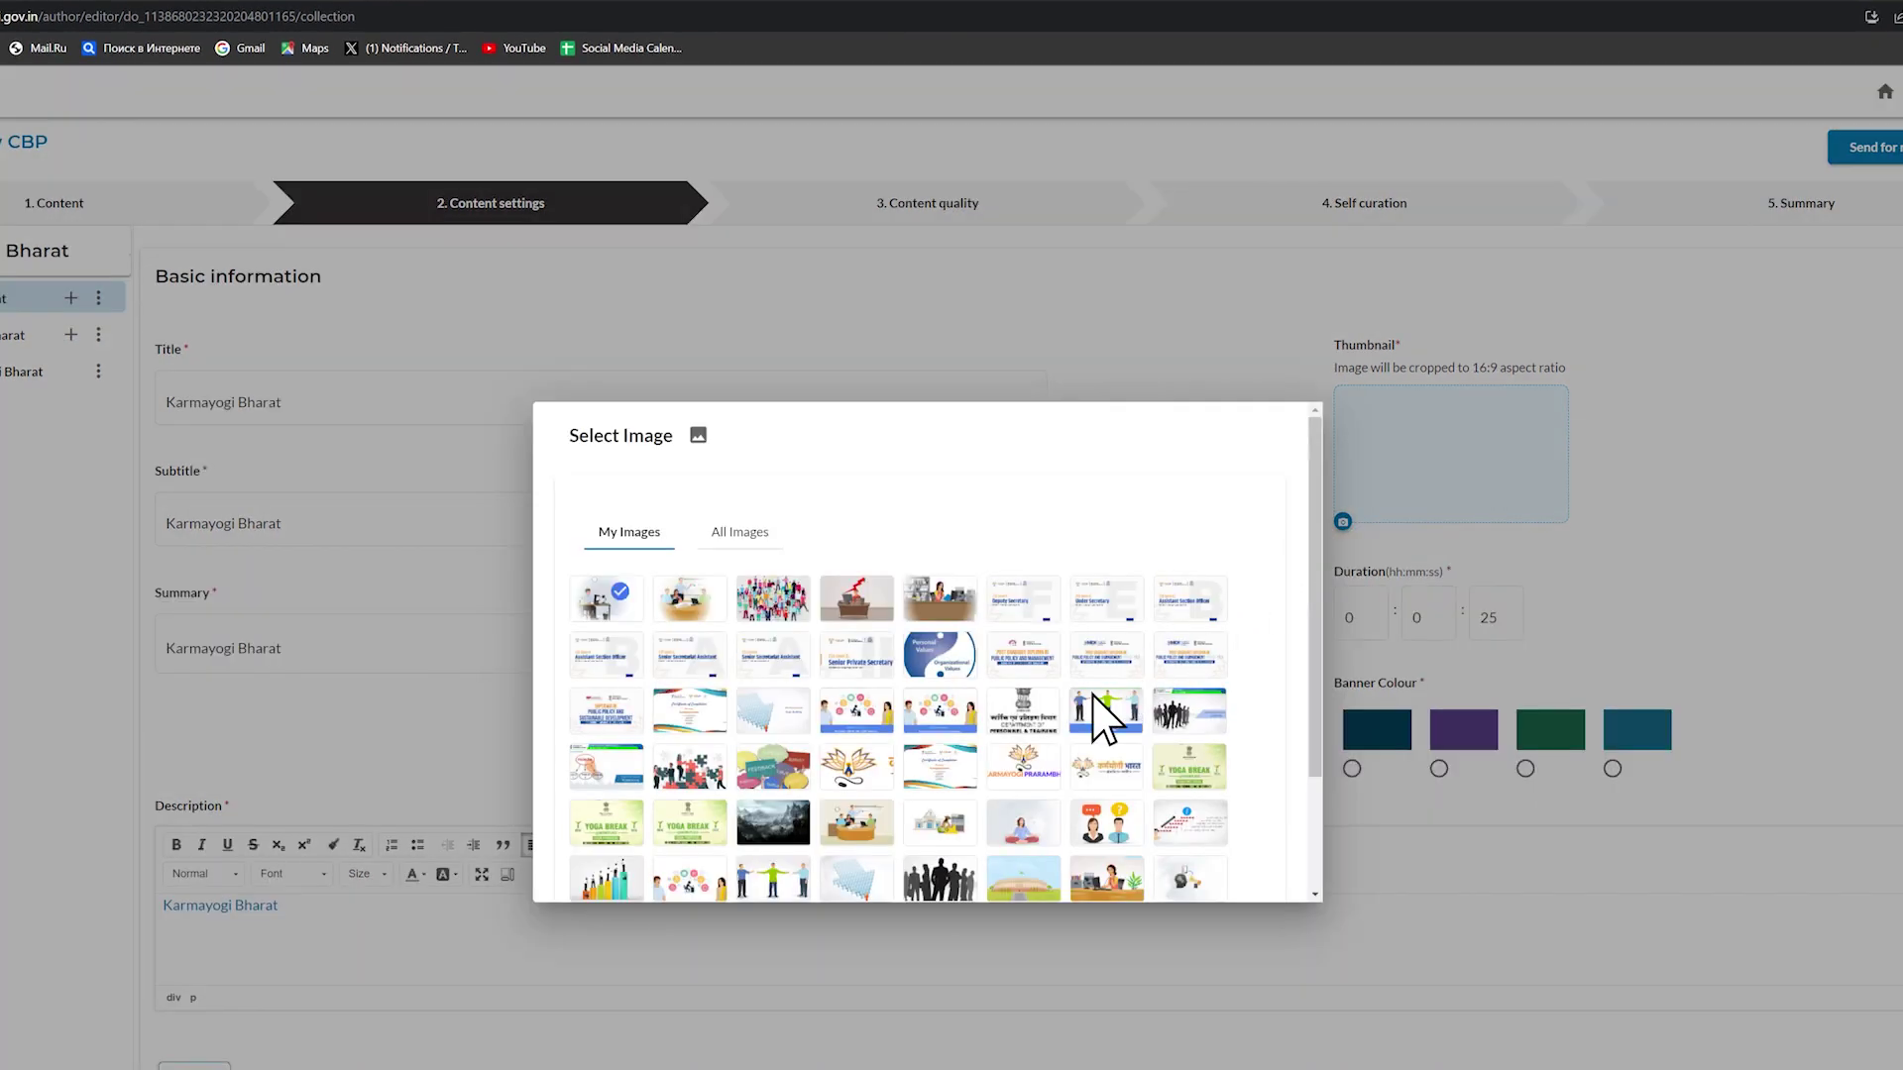
{"action": "left_click", "coordinate": [1007, 763]}
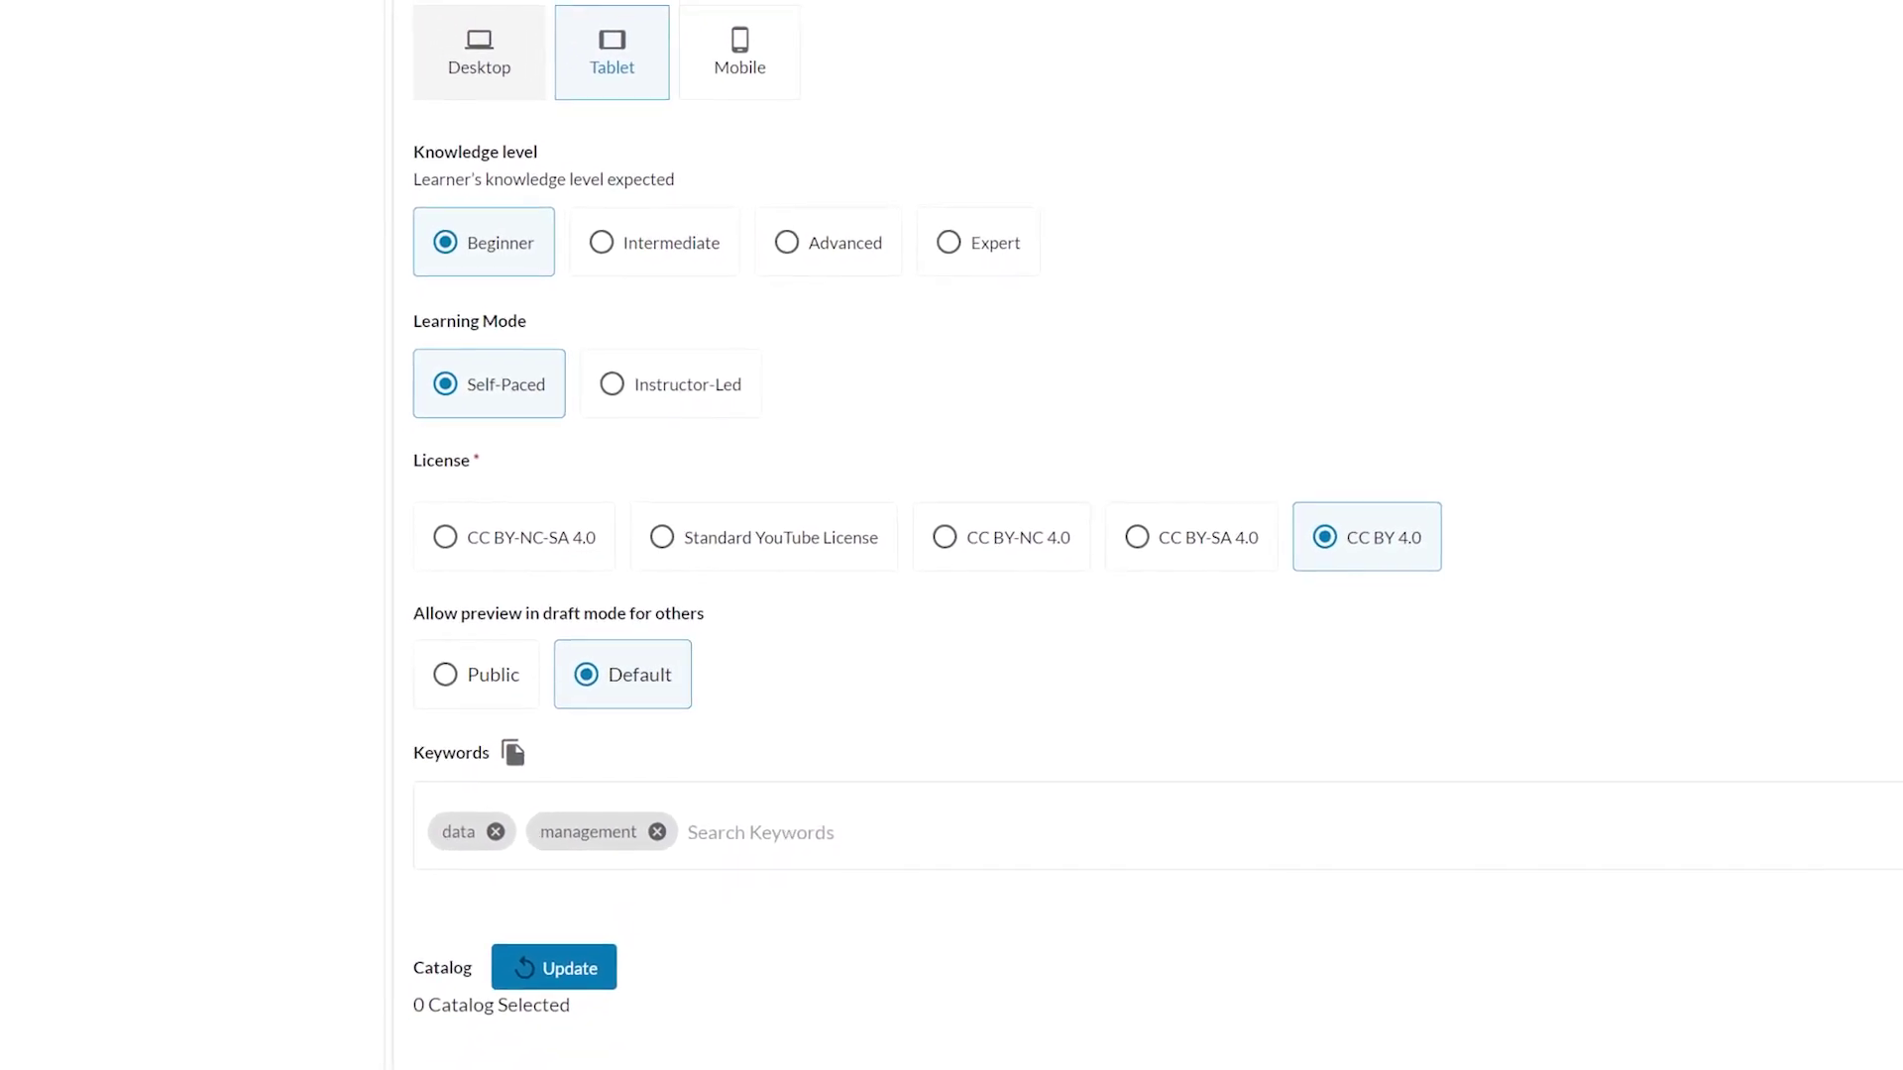
{"action": "left_click", "coordinate": [513, 927]}
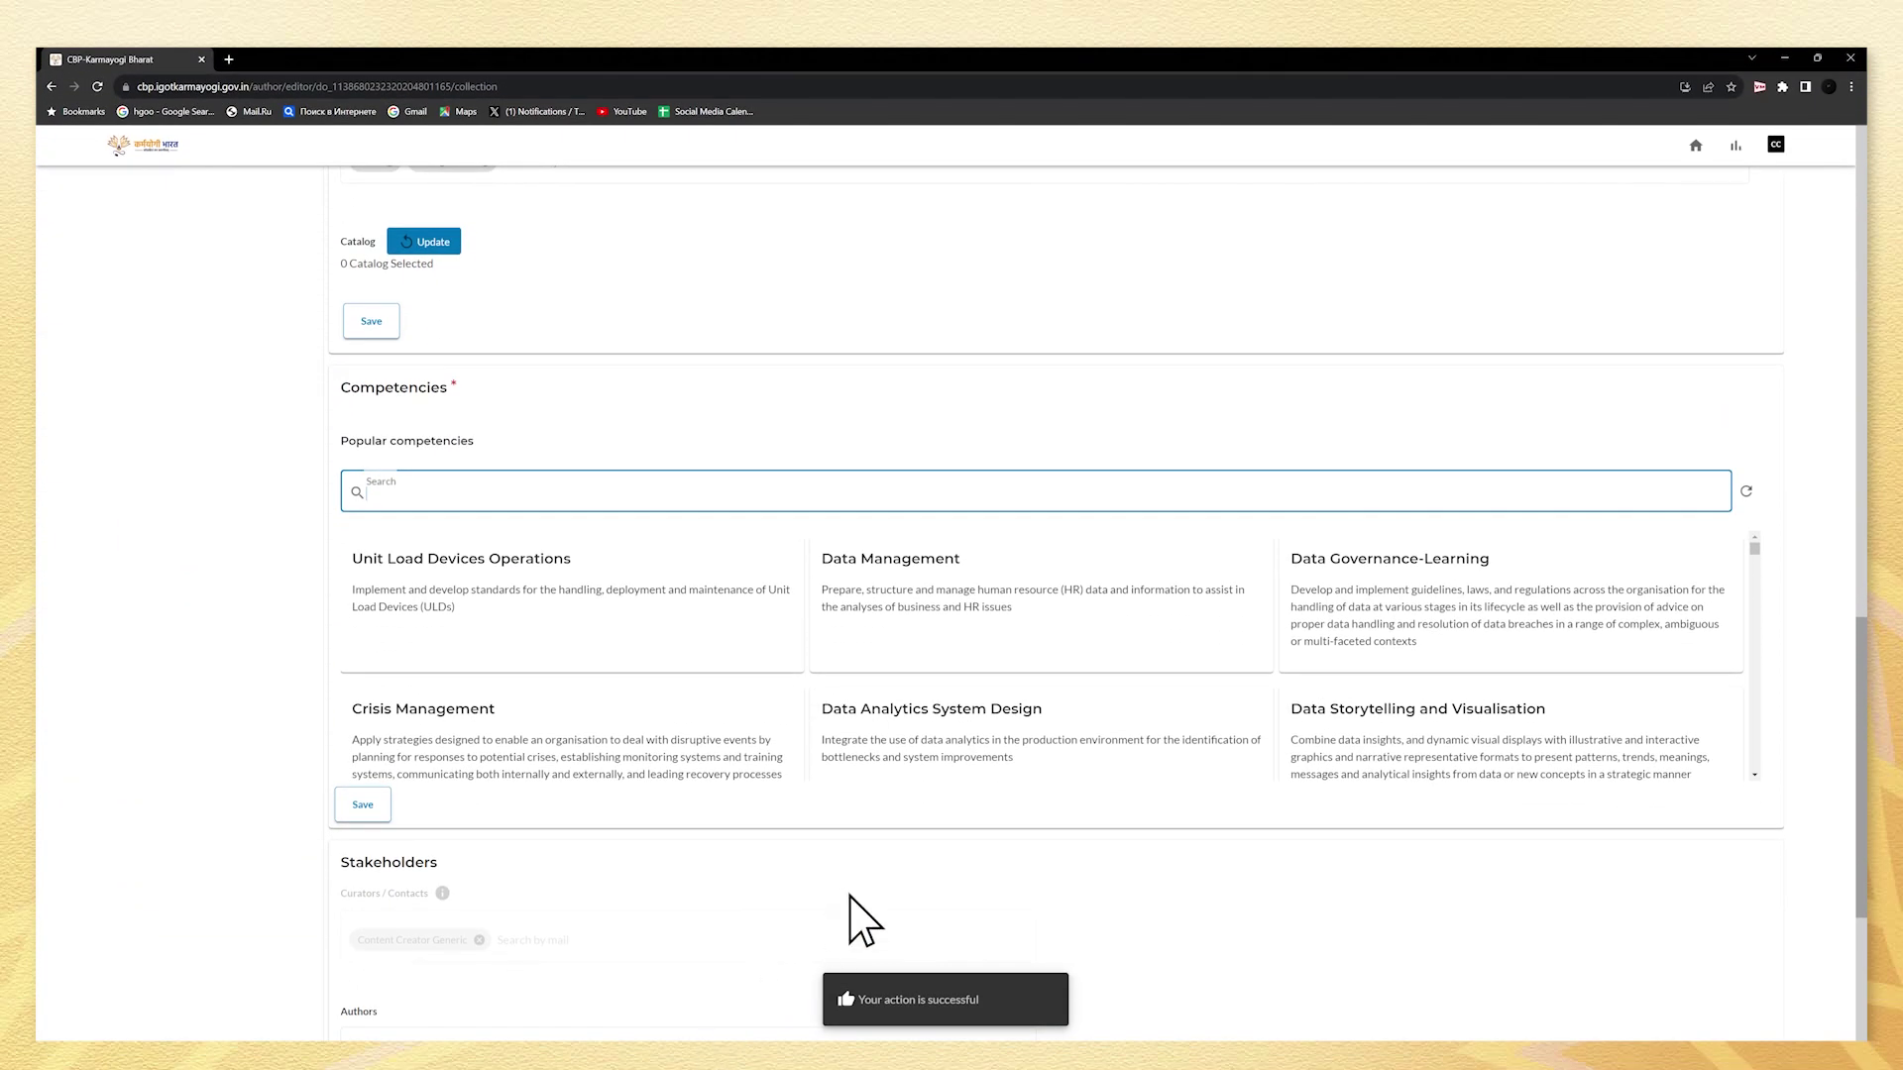
Attach the Data Management competency at Level 1 to the course
{"action": "left_click", "coordinate": [1122, 631]}
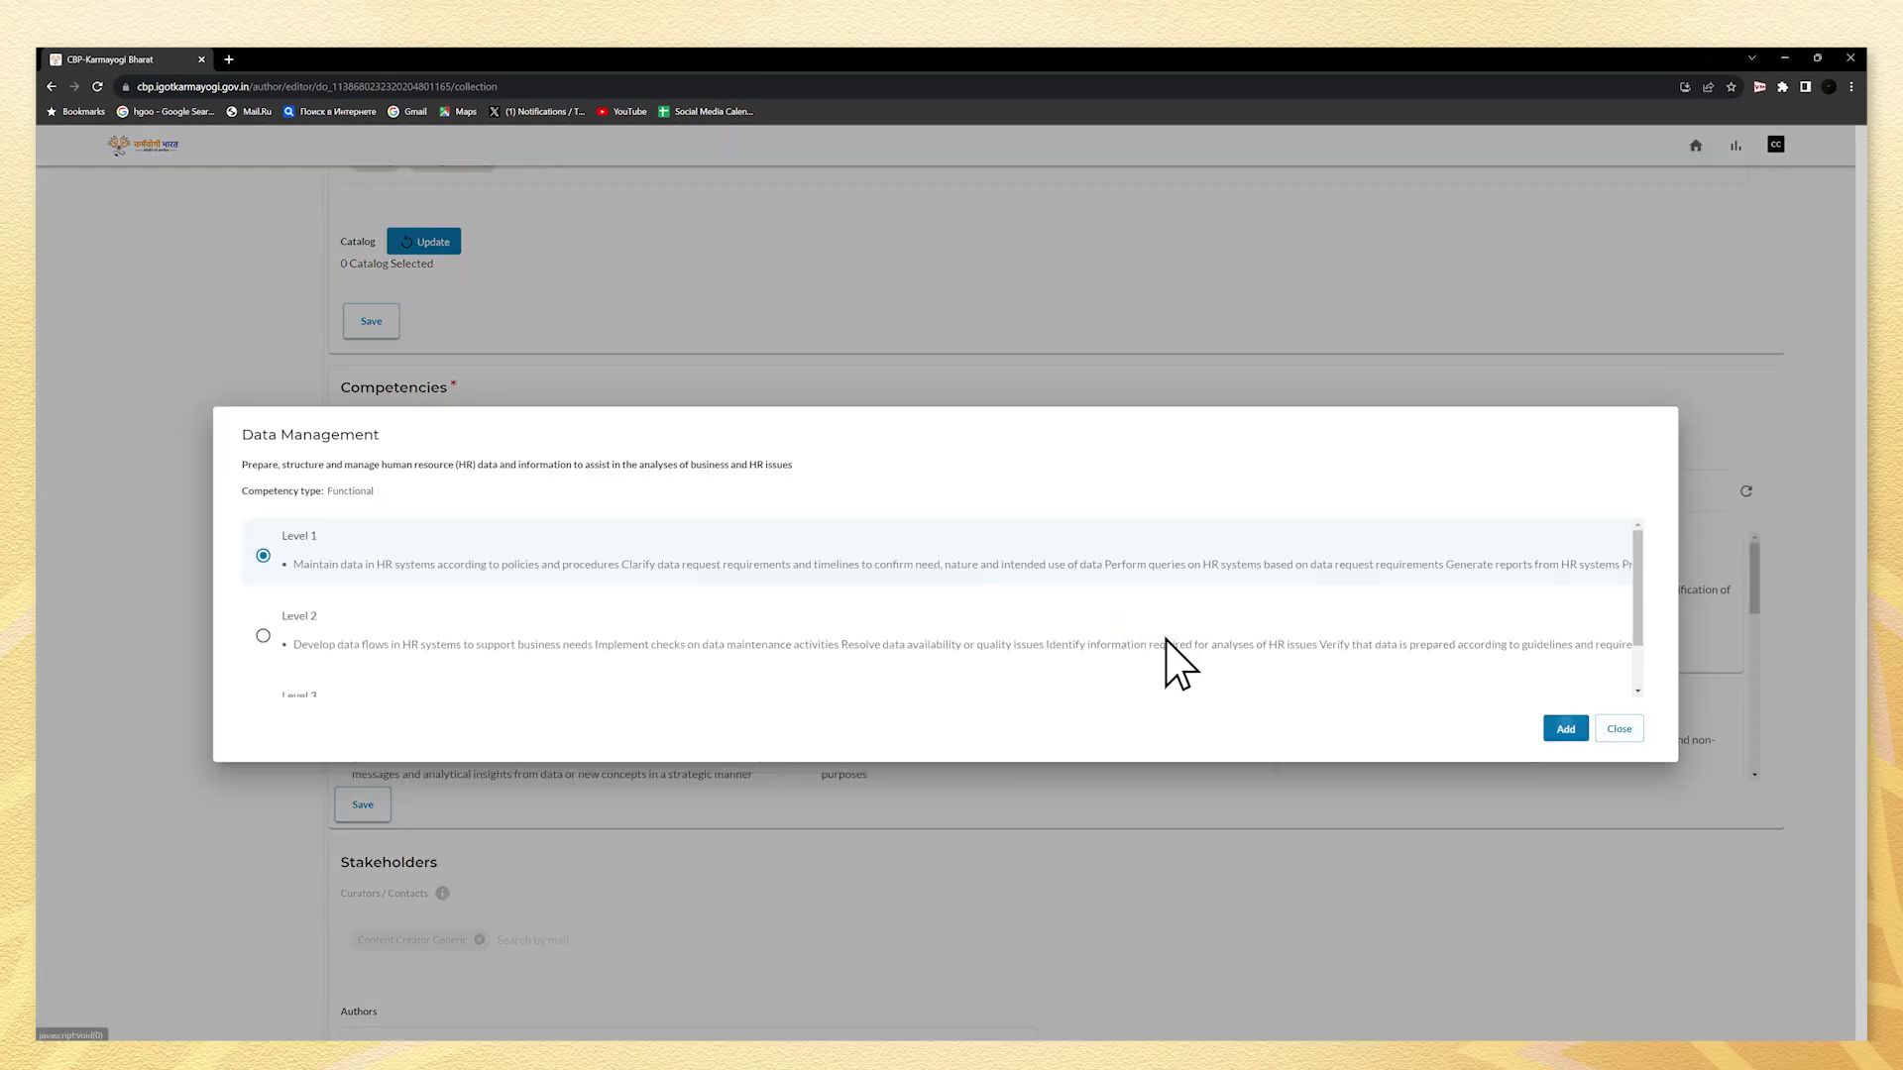
{"action": "left_click", "coordinate": [1565, 732]}
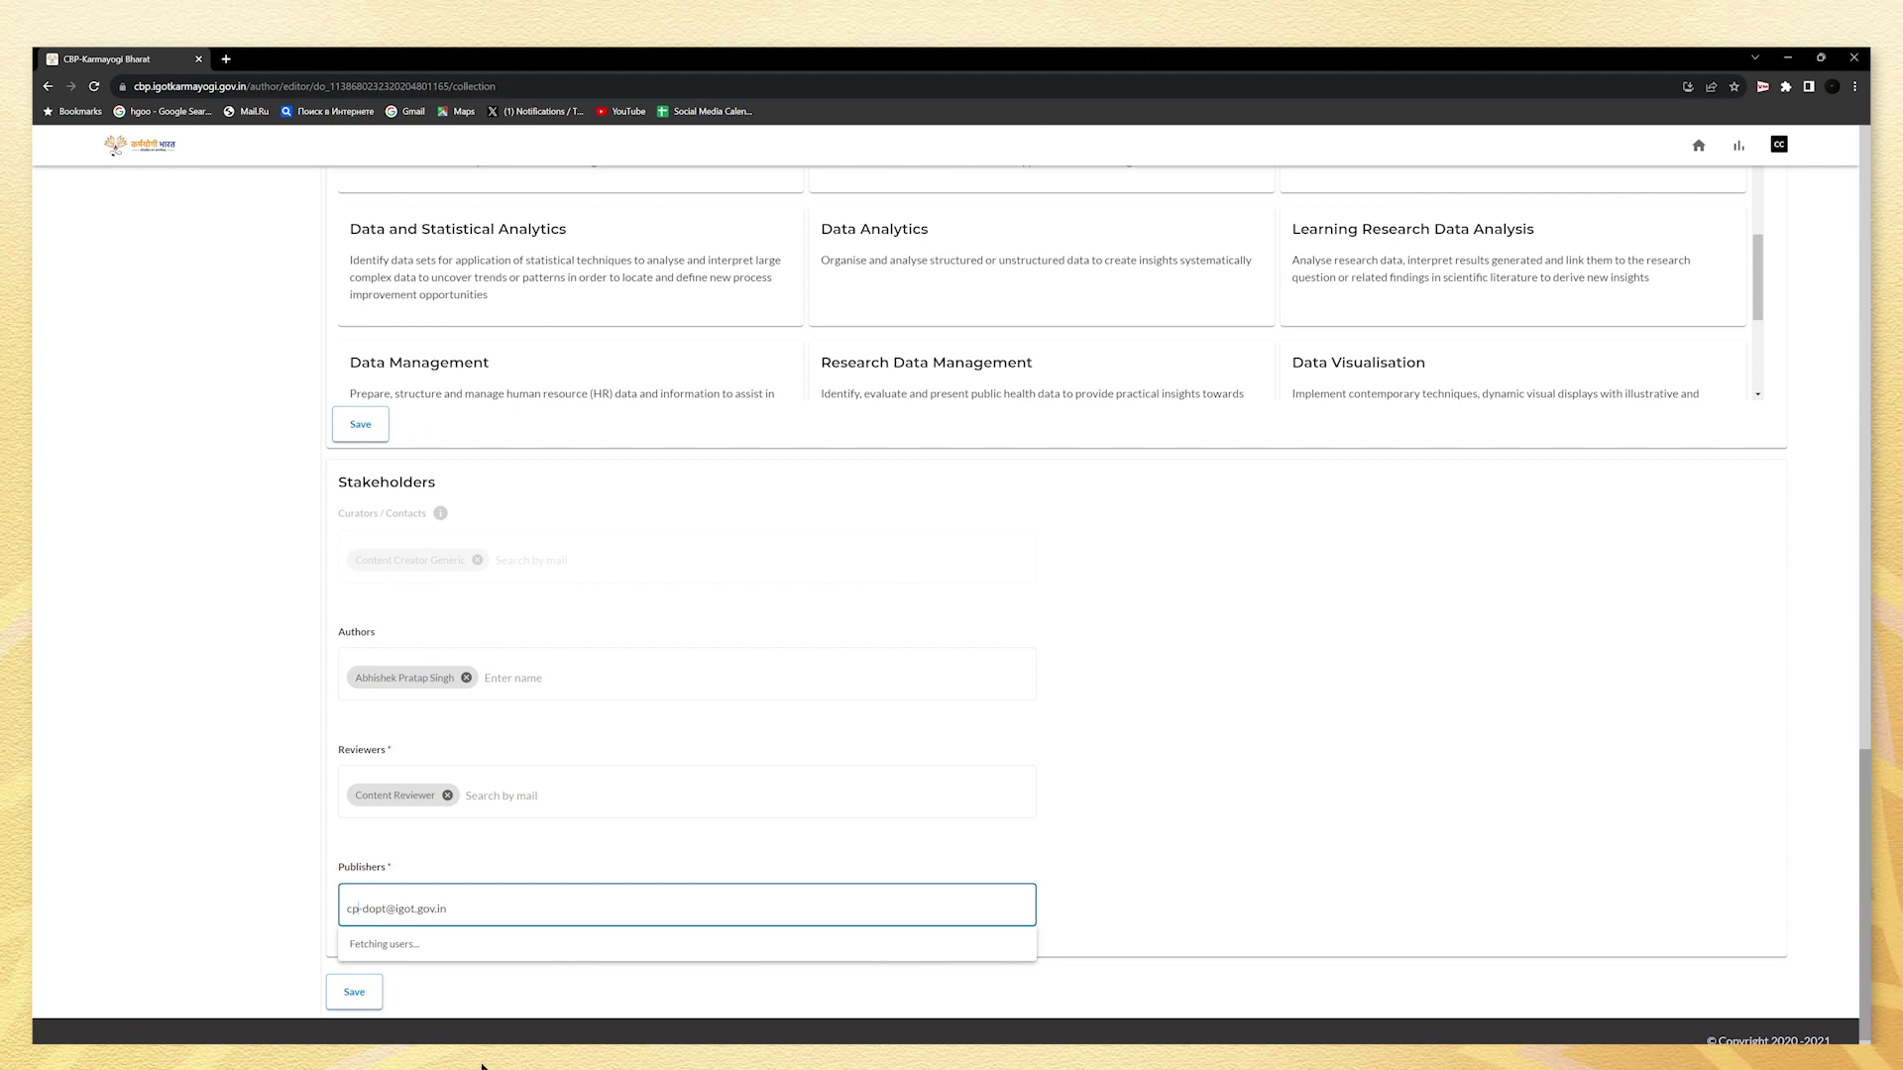
Save the reviewer and publisher details in the Stakeholders section
{"action": "left_click", "coordinate": [372, 993]}
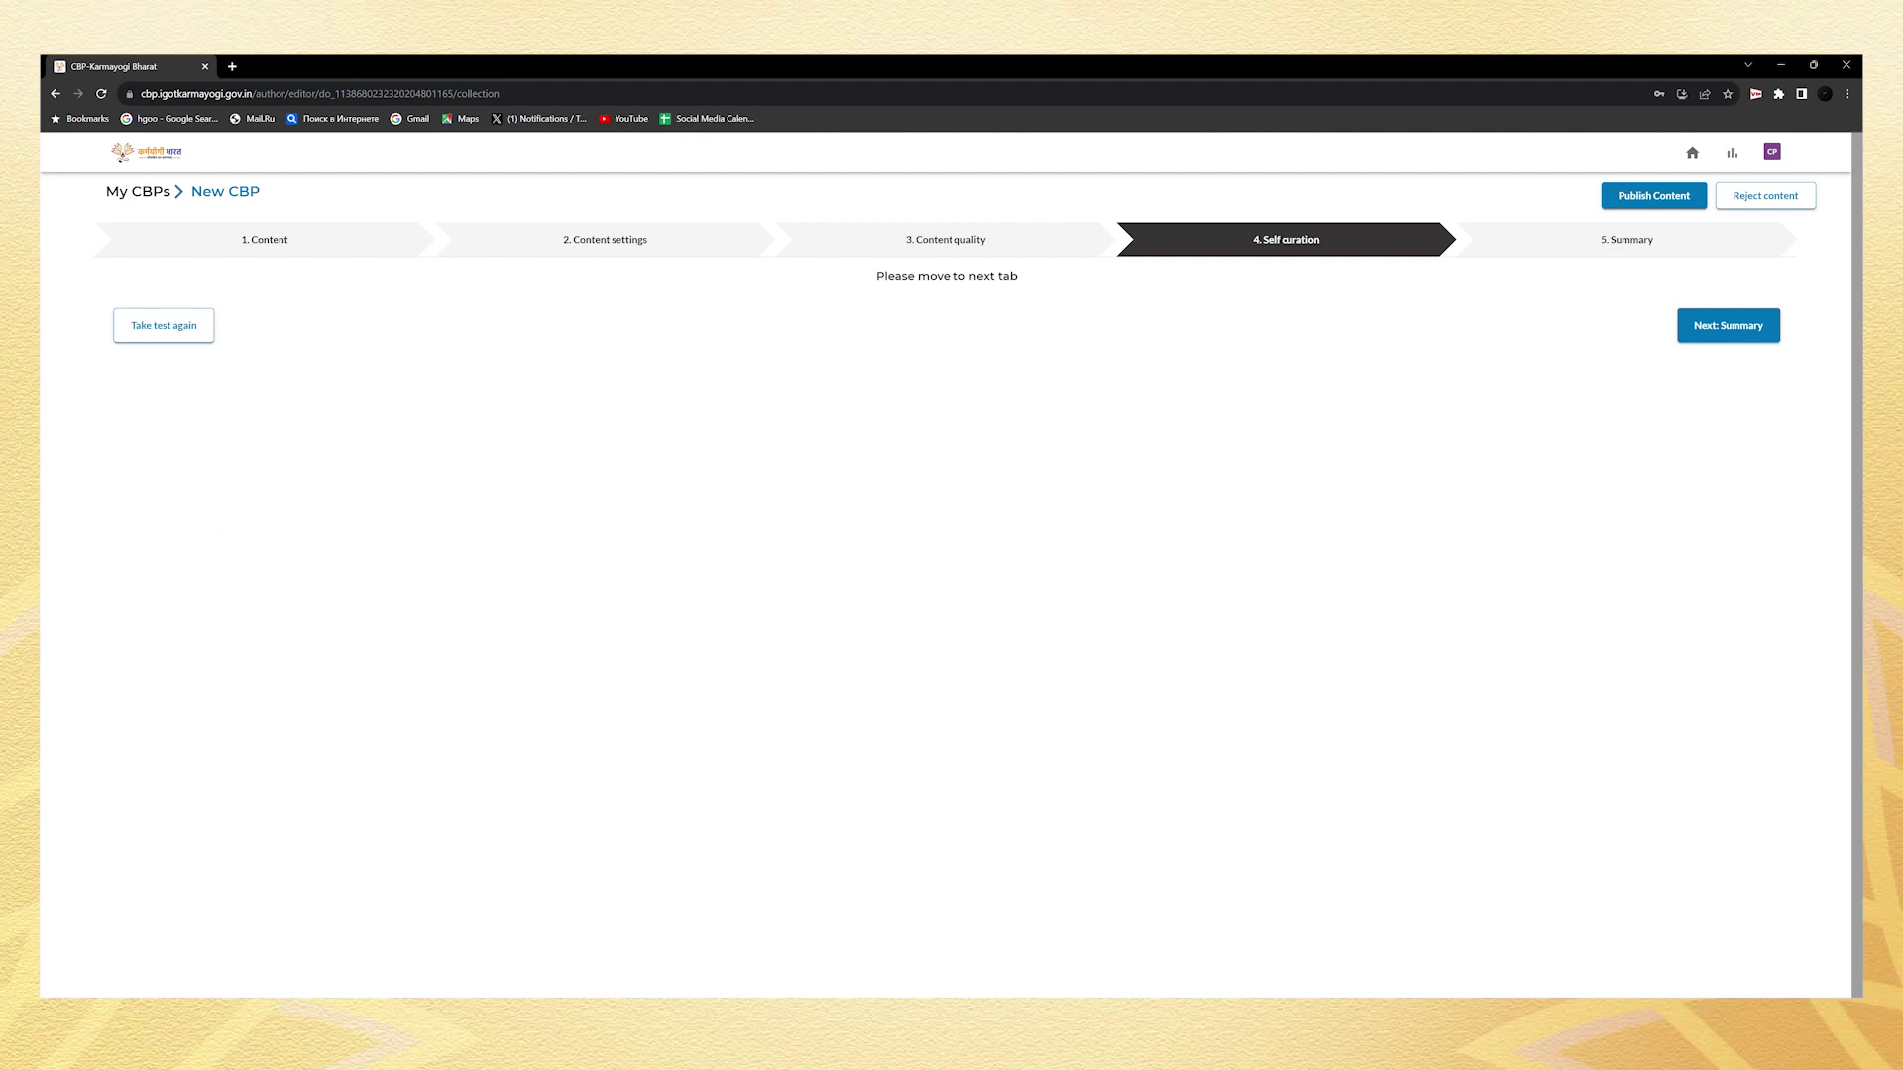
Move to the Summary step and send the Karmayogi Bharat course for review
{"action": "left_click", "coordinate": [1751, 327]}
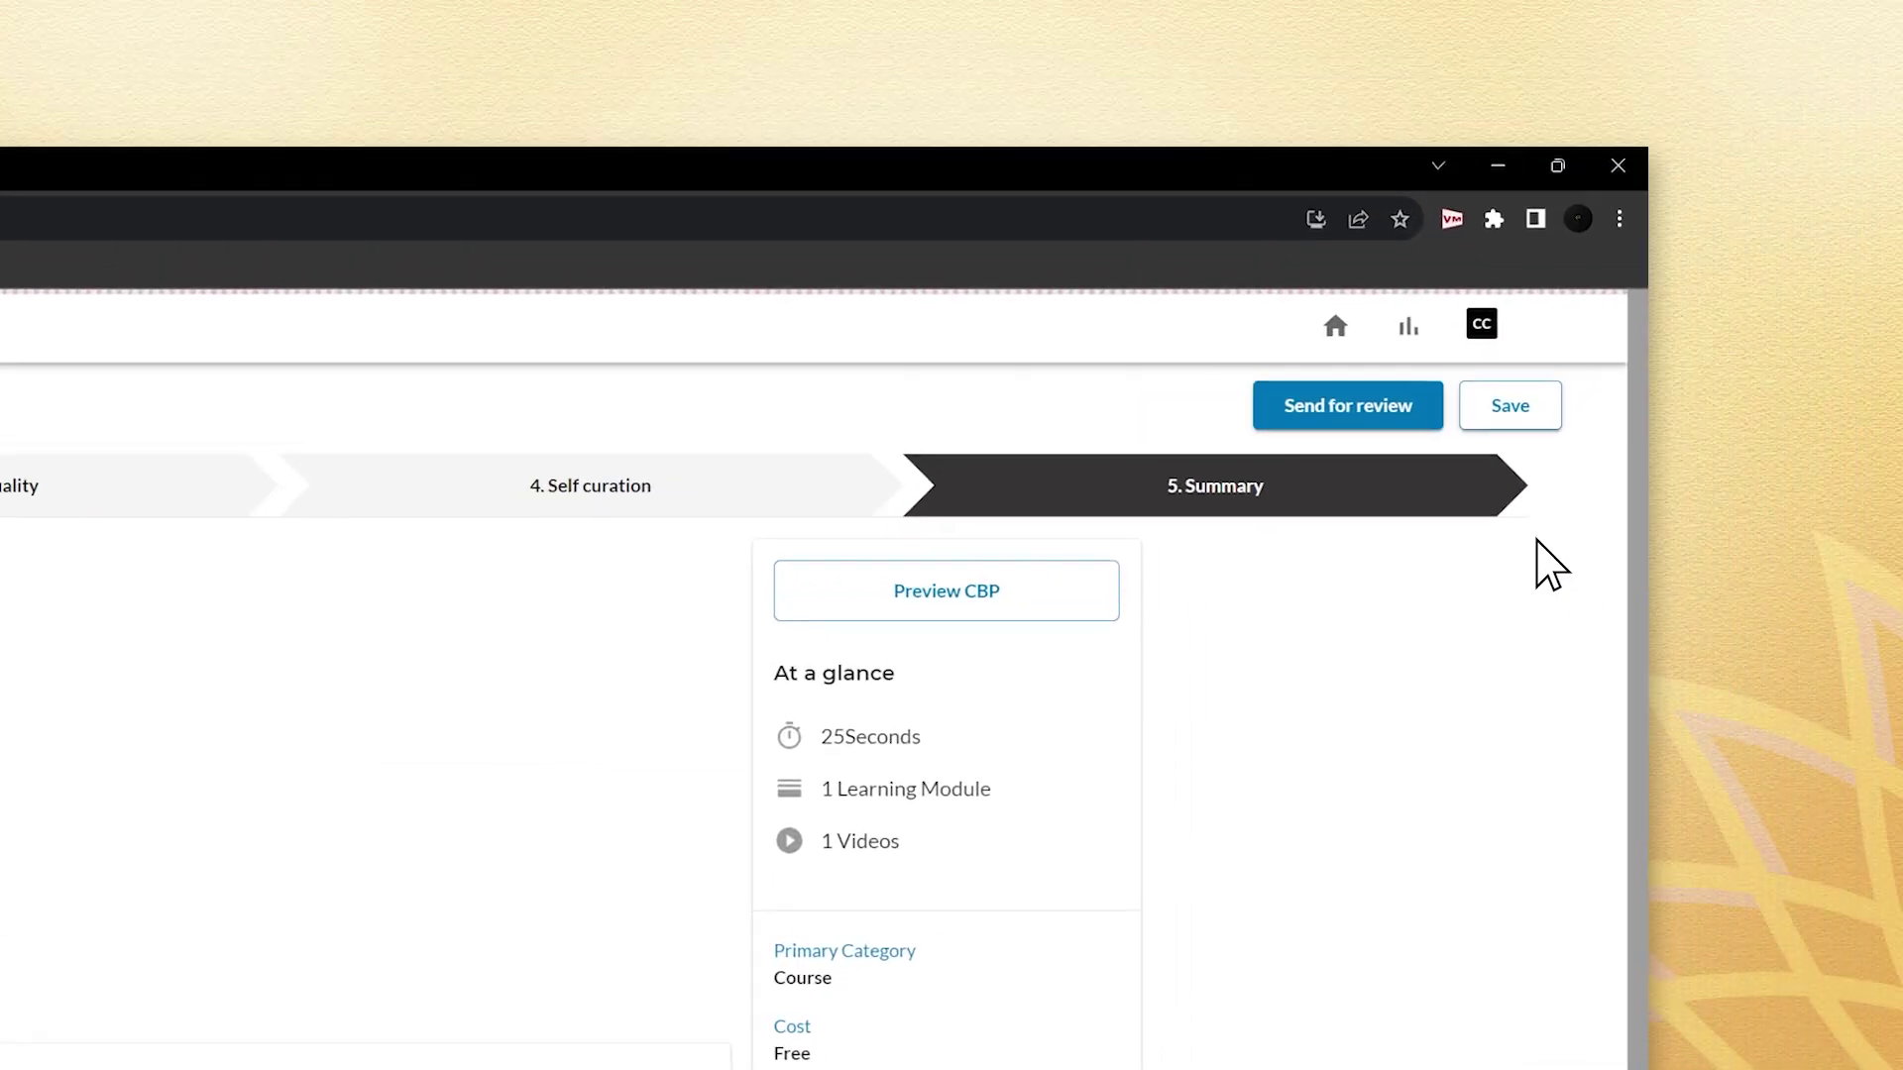
{"action": "left_click", "coordinate": [1414, 407]}
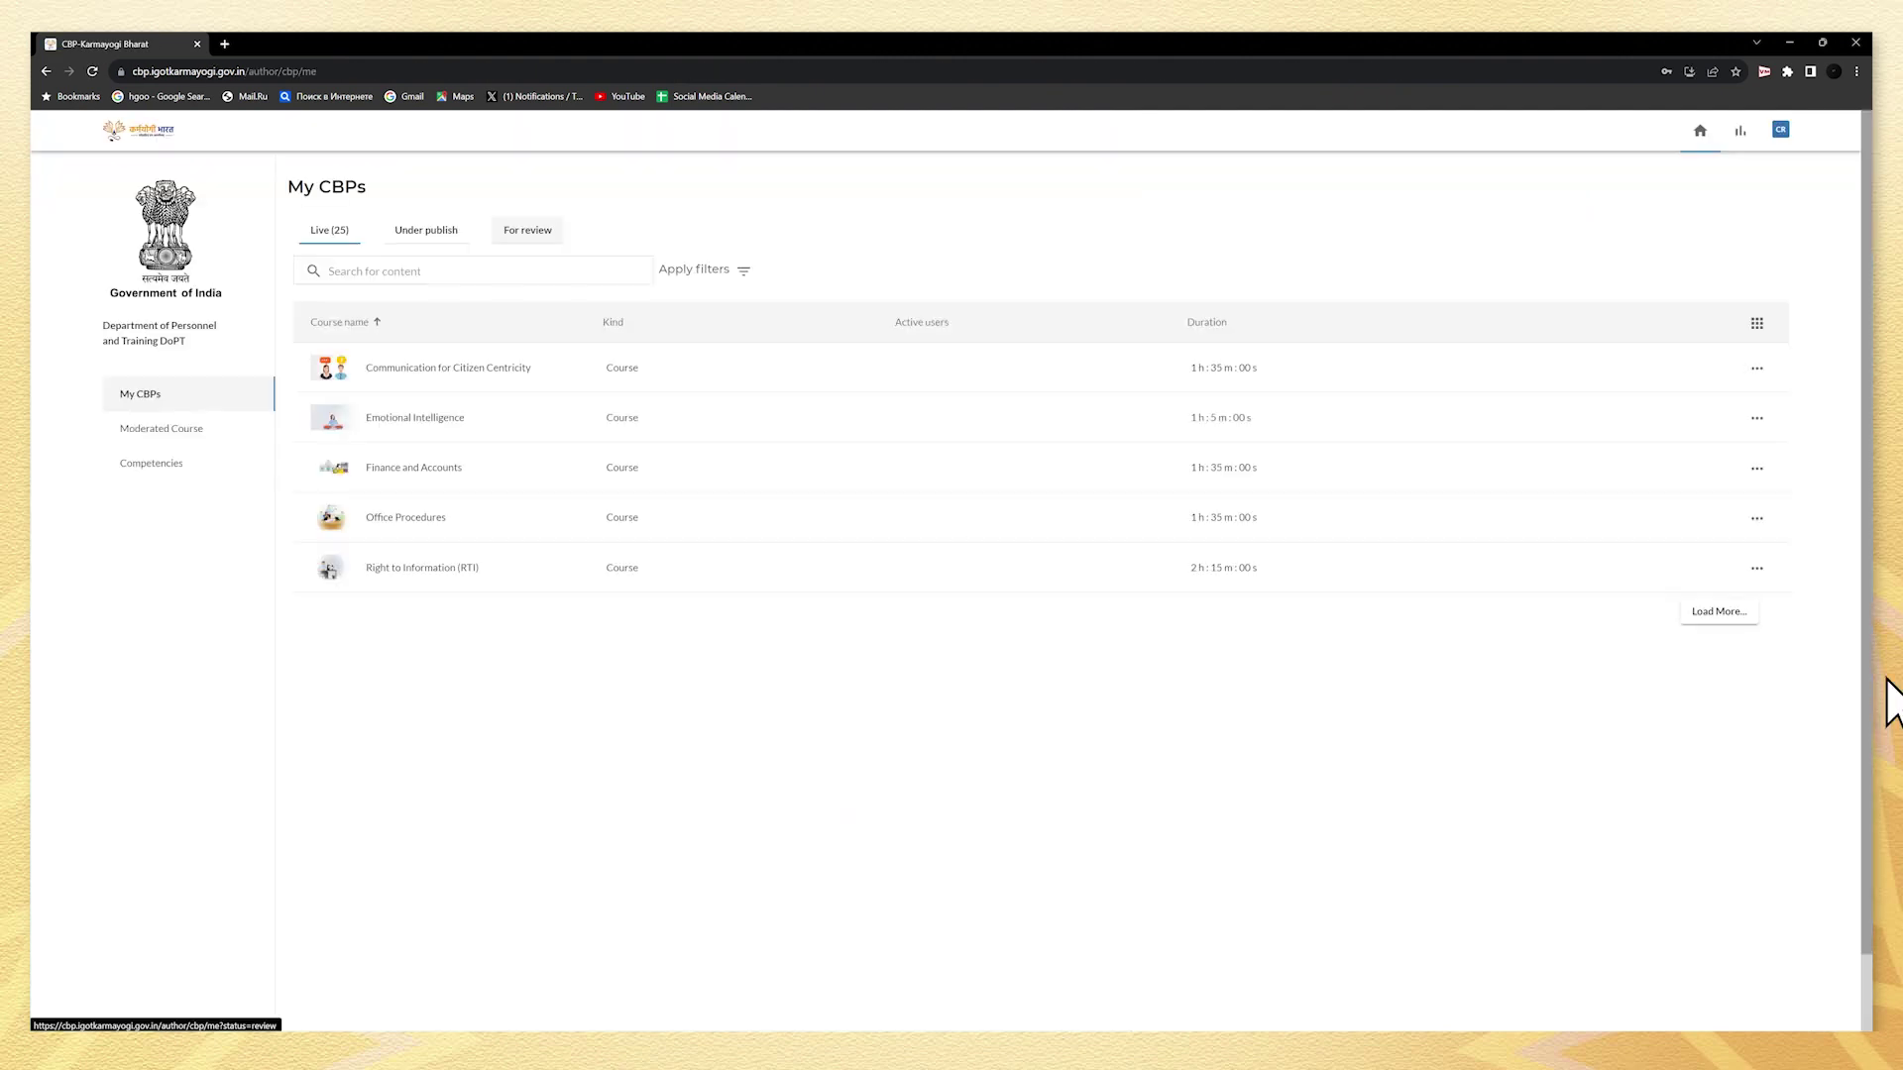
From the For review list, review the 25-second course and send it for publishing
{"action": "left_click", "coordinate": [649, 313]}
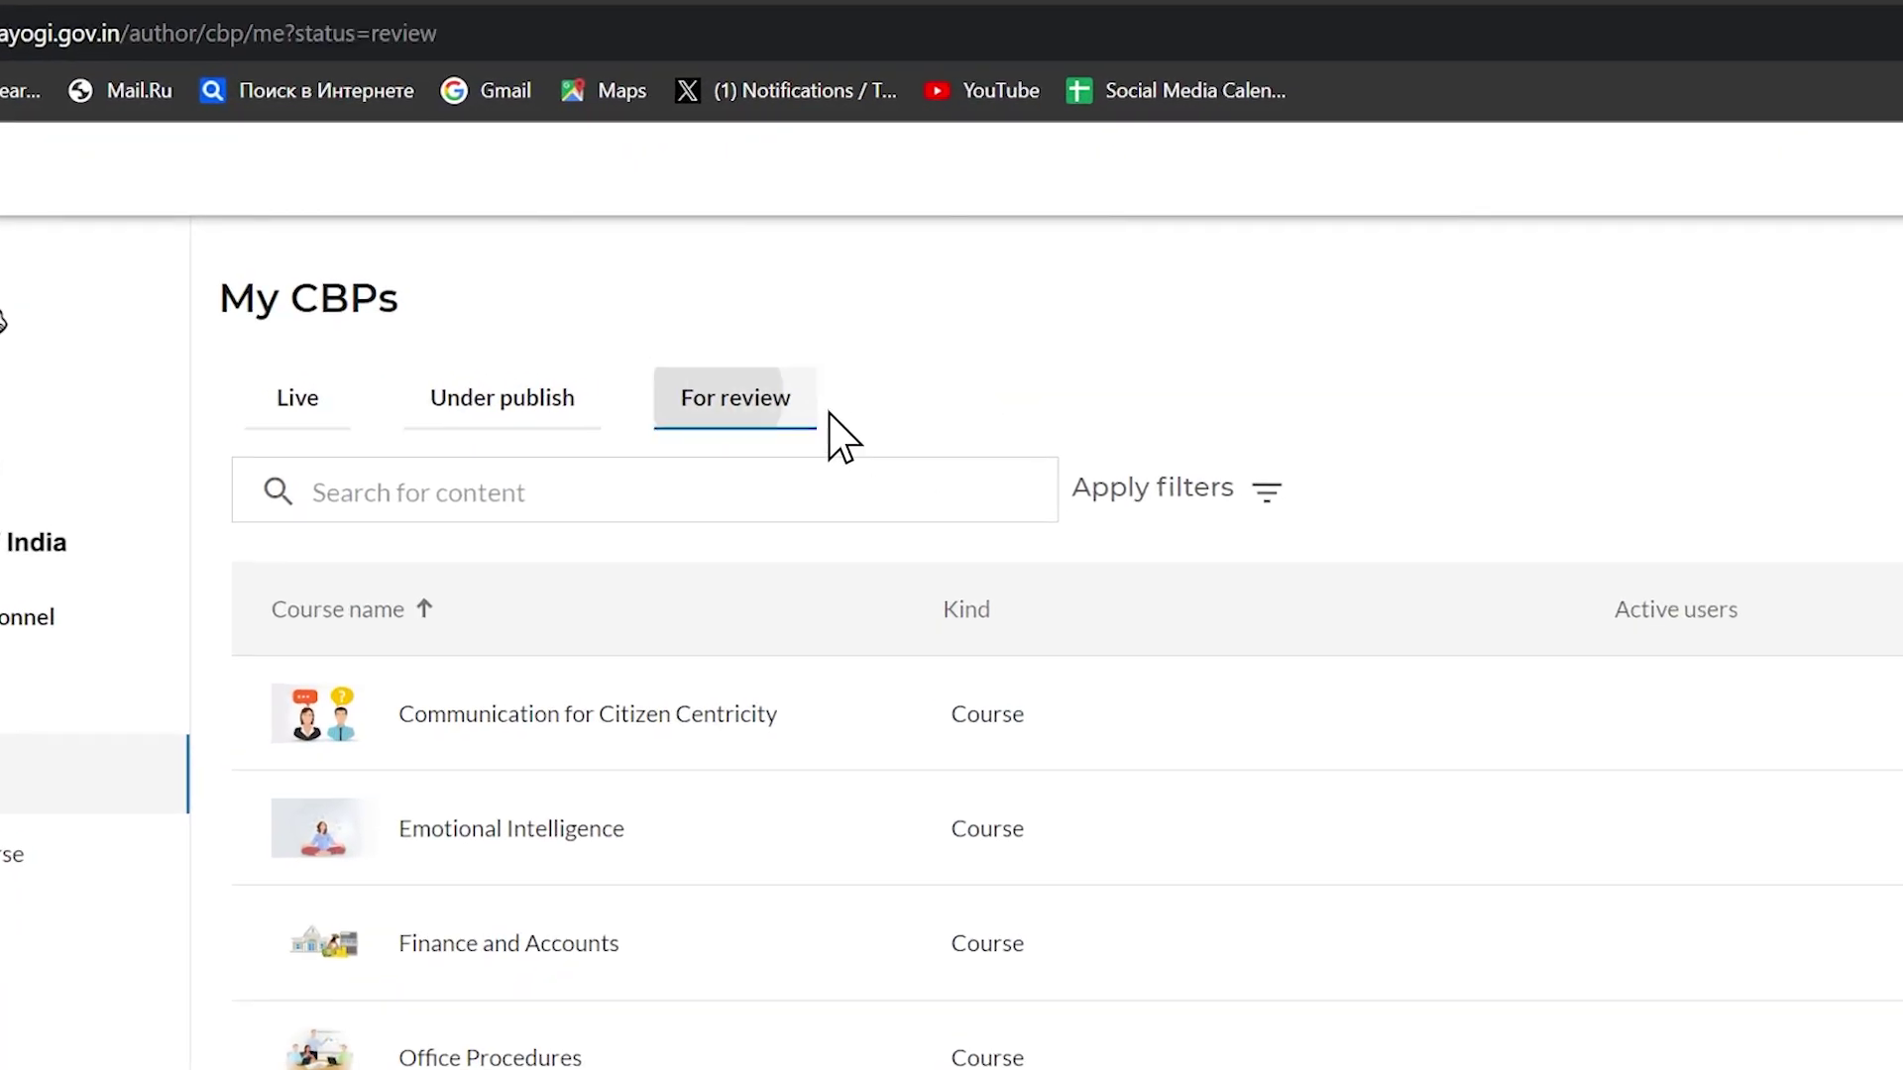
{"action": "left_click", "coordinate": [1578, 756]}
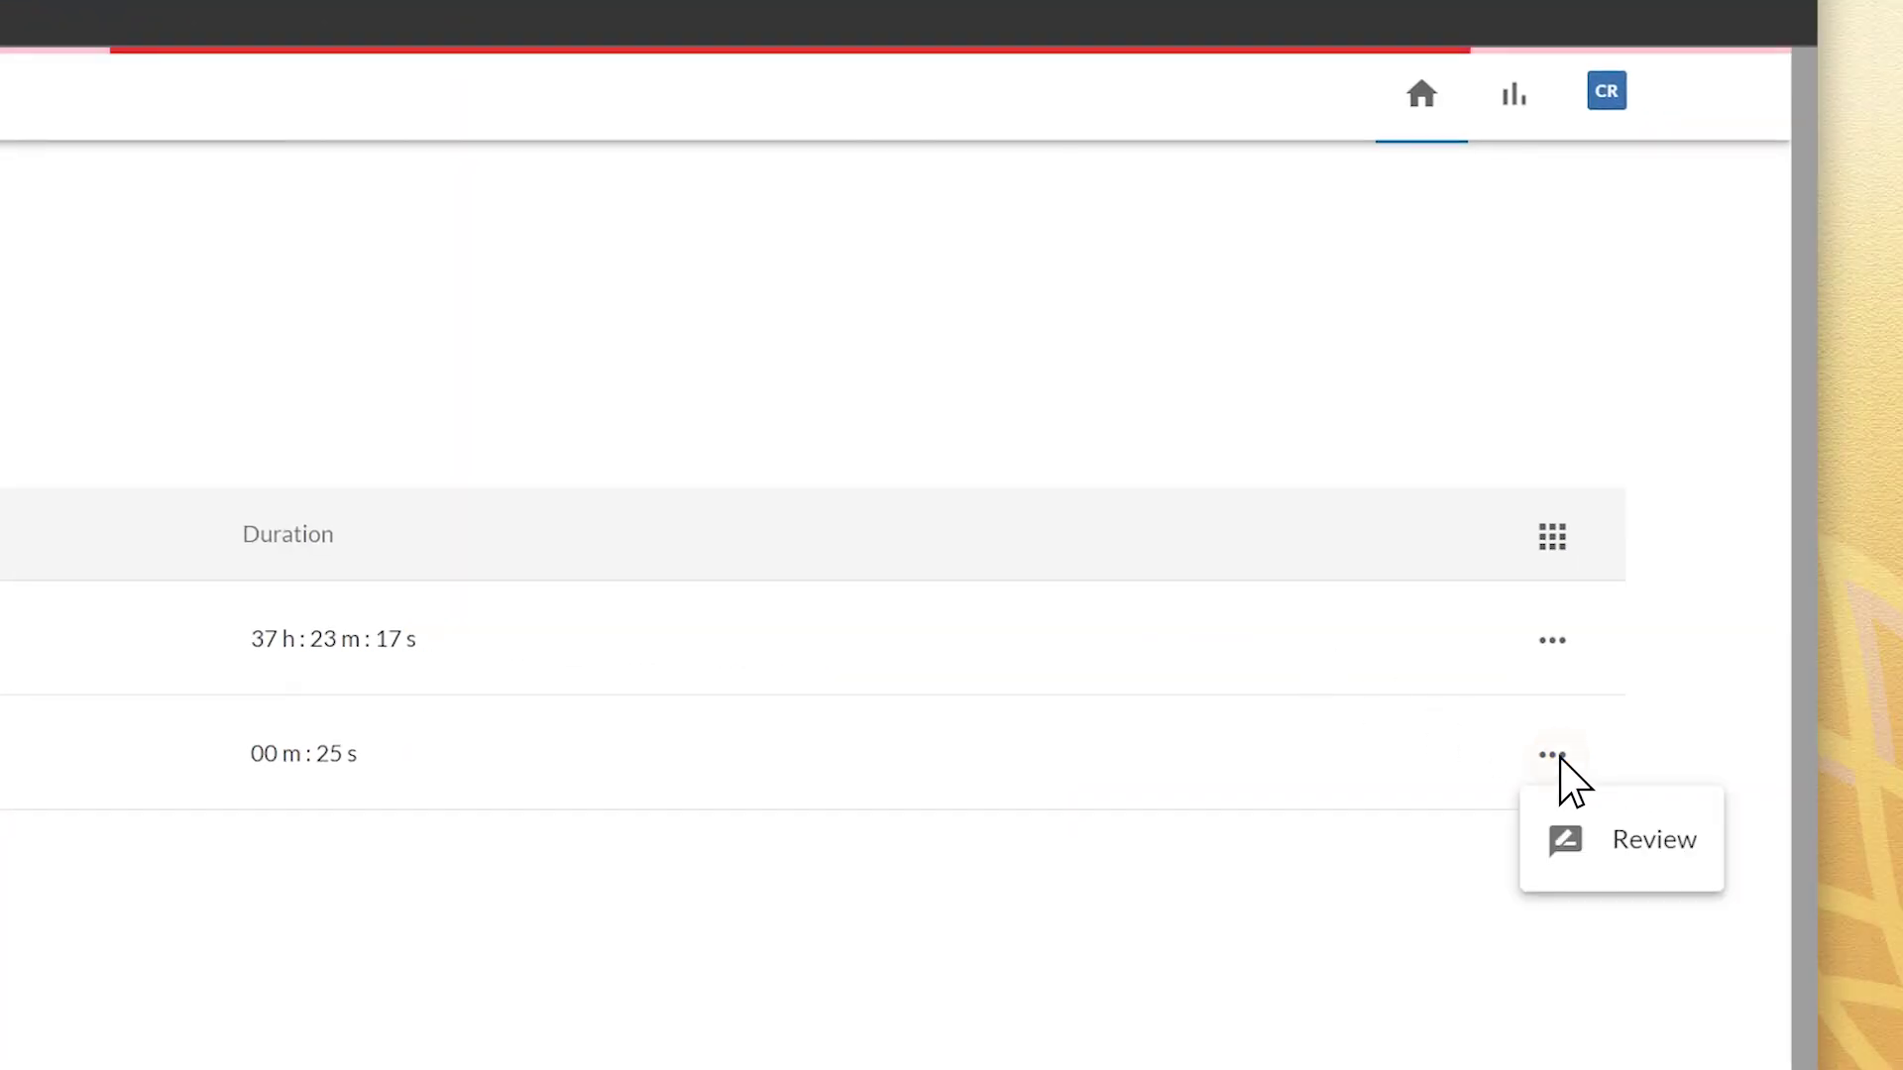
{"action": "left_click", "coordinate": [1685, 843]}
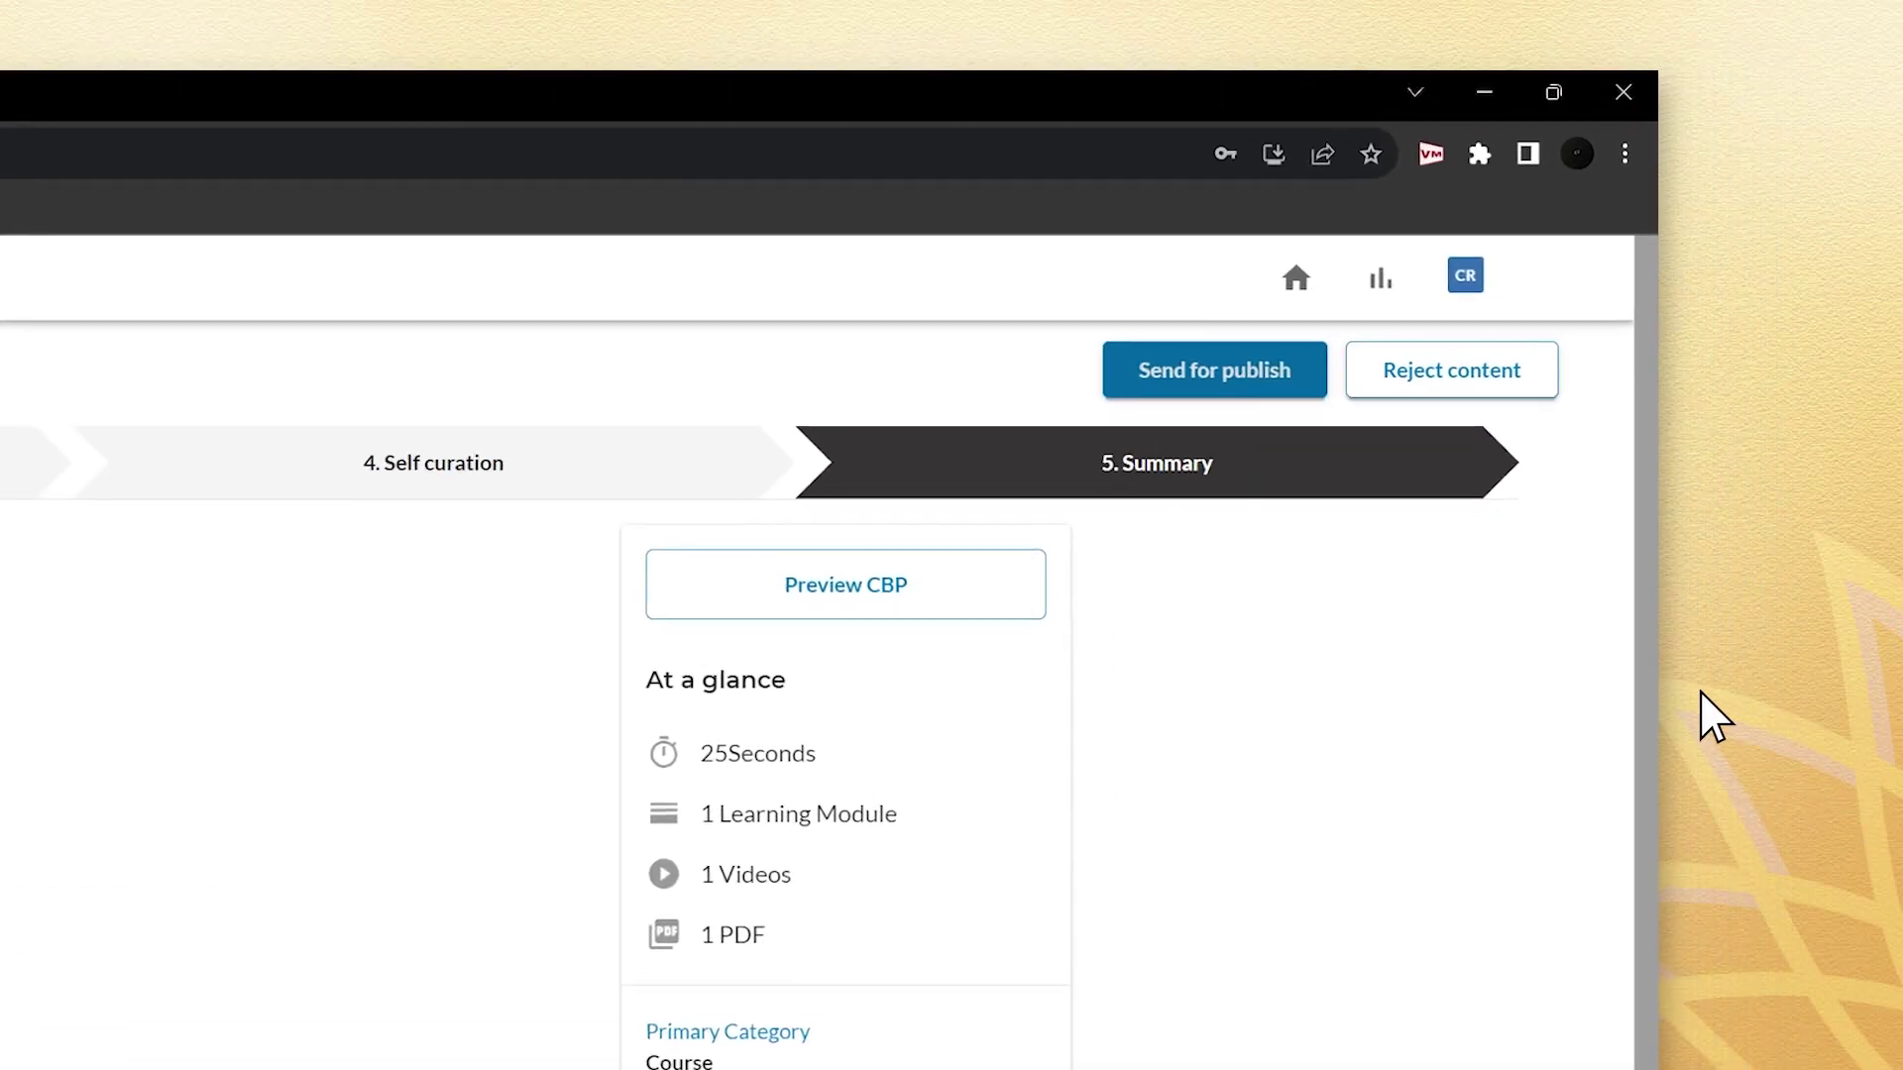
{"action": "left_click", "coordinate": [1256, 392]}
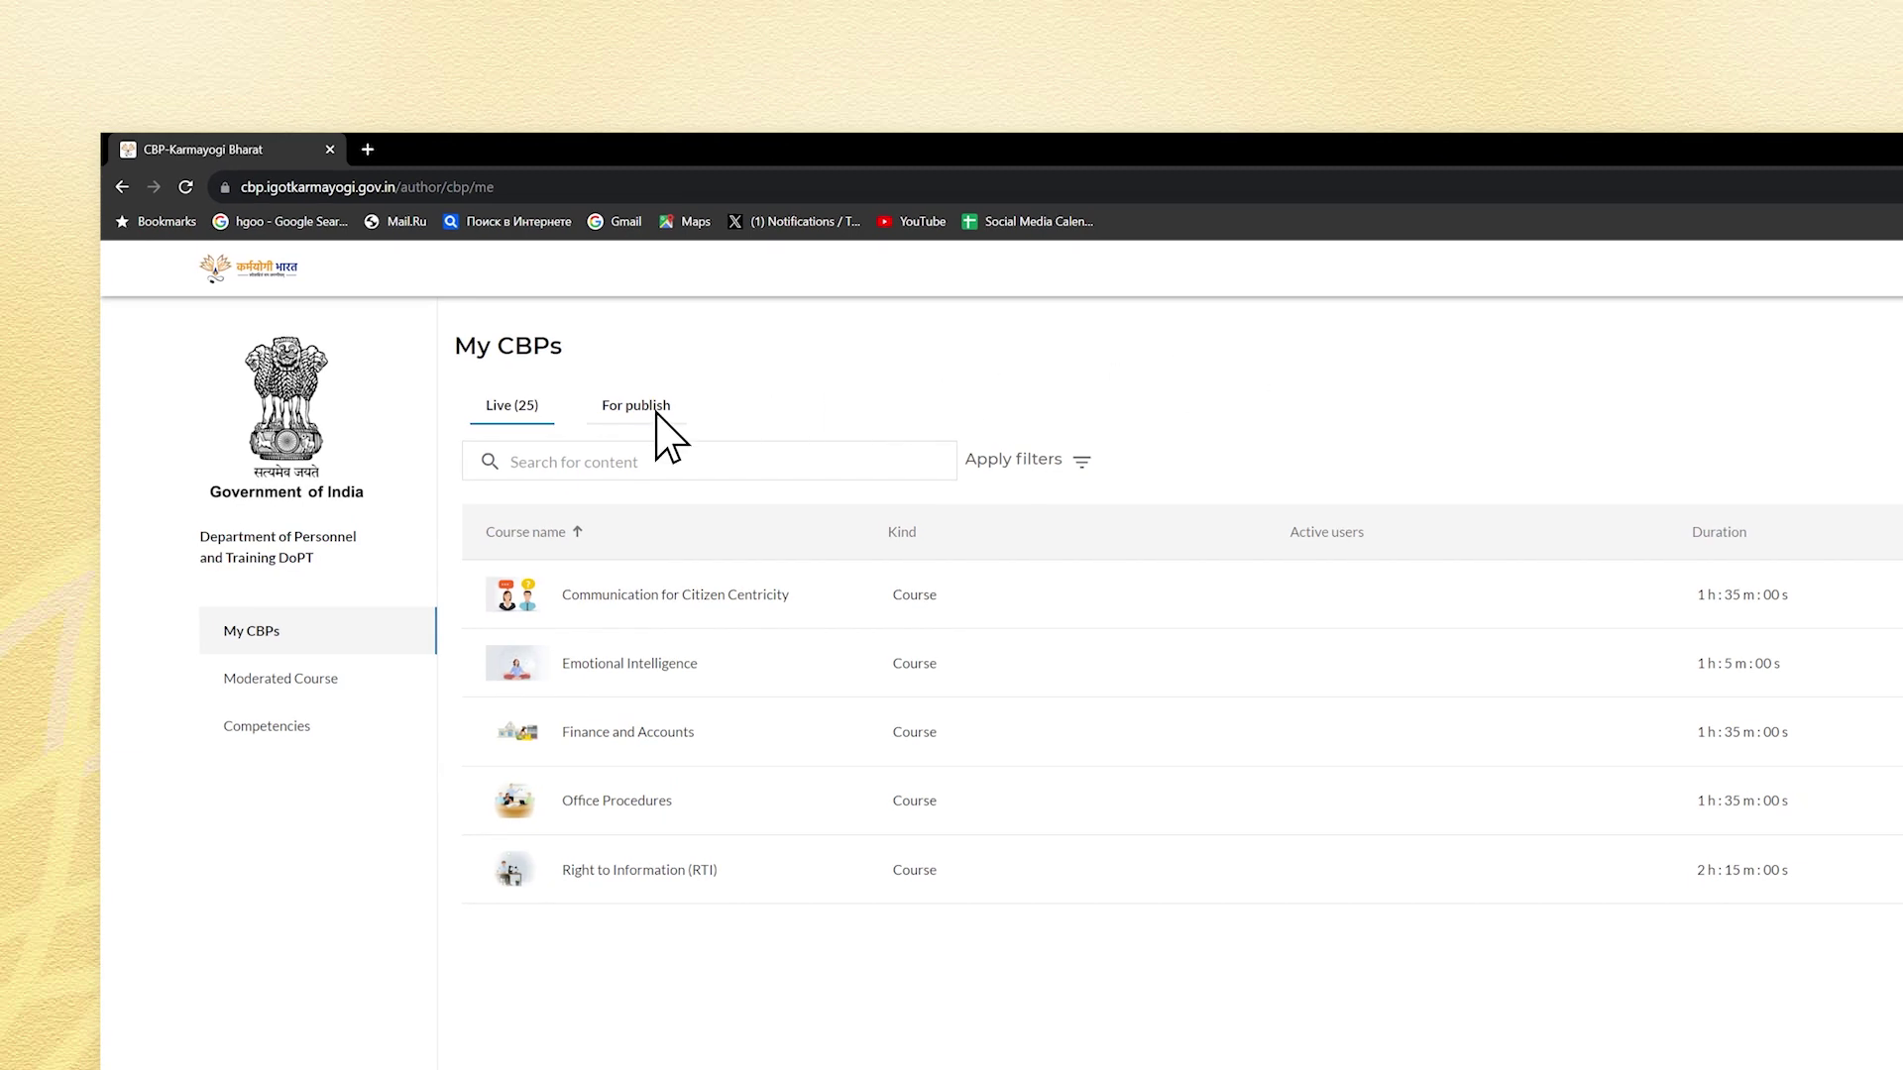
From the For publish list, publish the 25-second course's content and its listed resources
{"action": "left_click", "coordinate": [656, 415]}
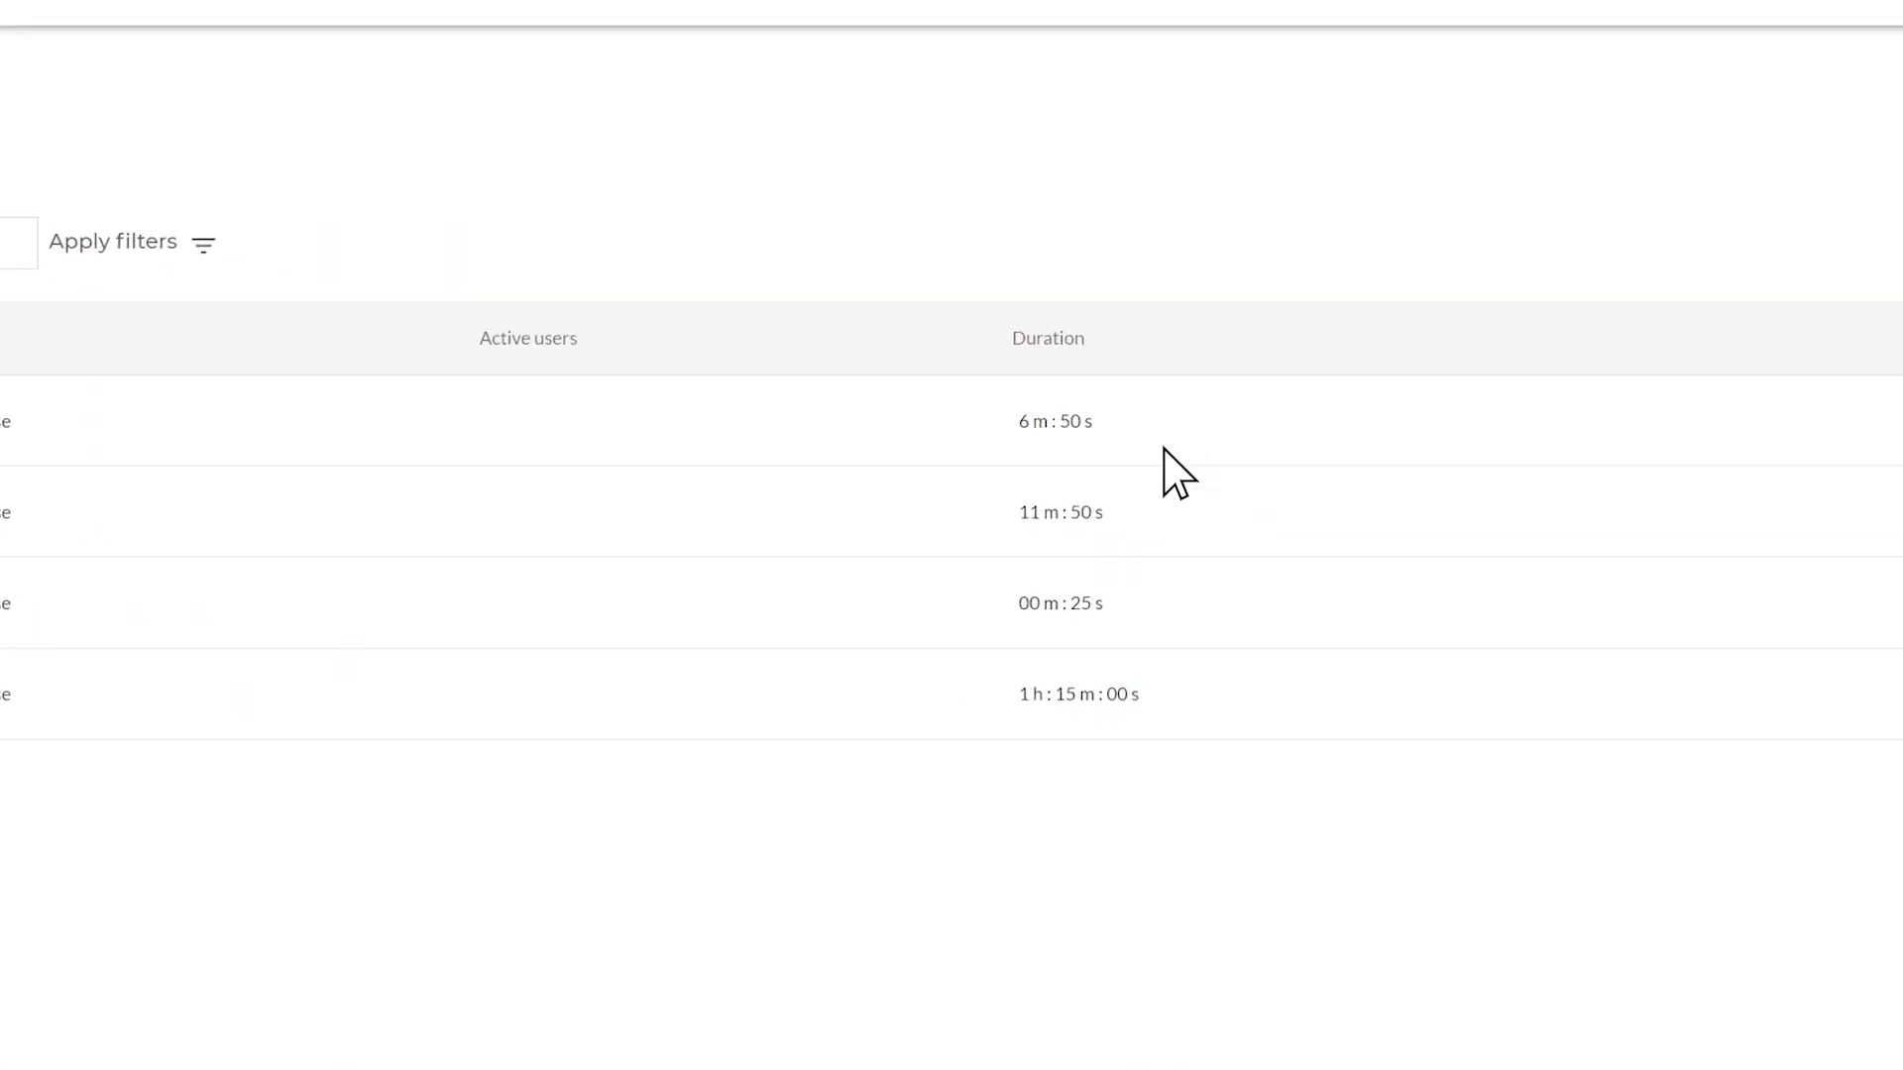
{"action": "left_click", "coordinate": [1650, 483]}
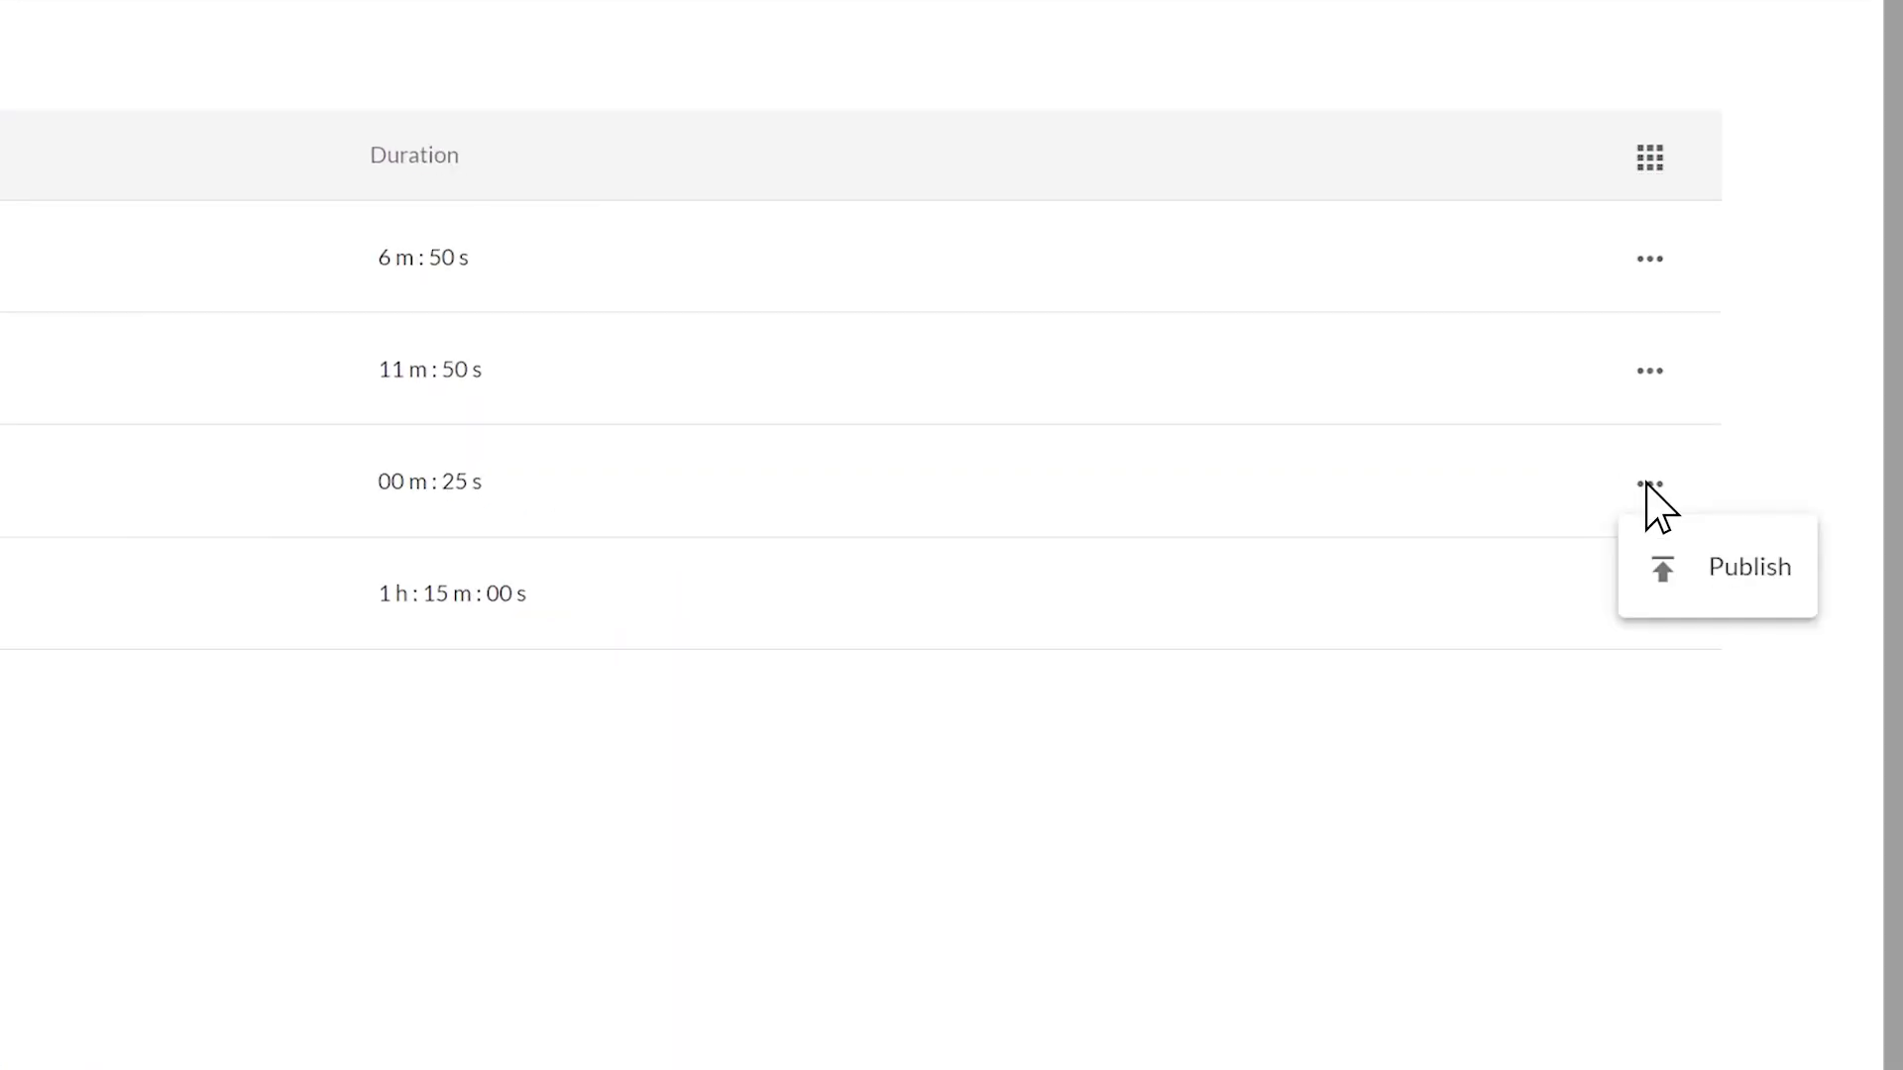
{"action": "left_click", "coordinate": [1777, 581]}
{"action": "left_click", "coordinate": [576, 218]}
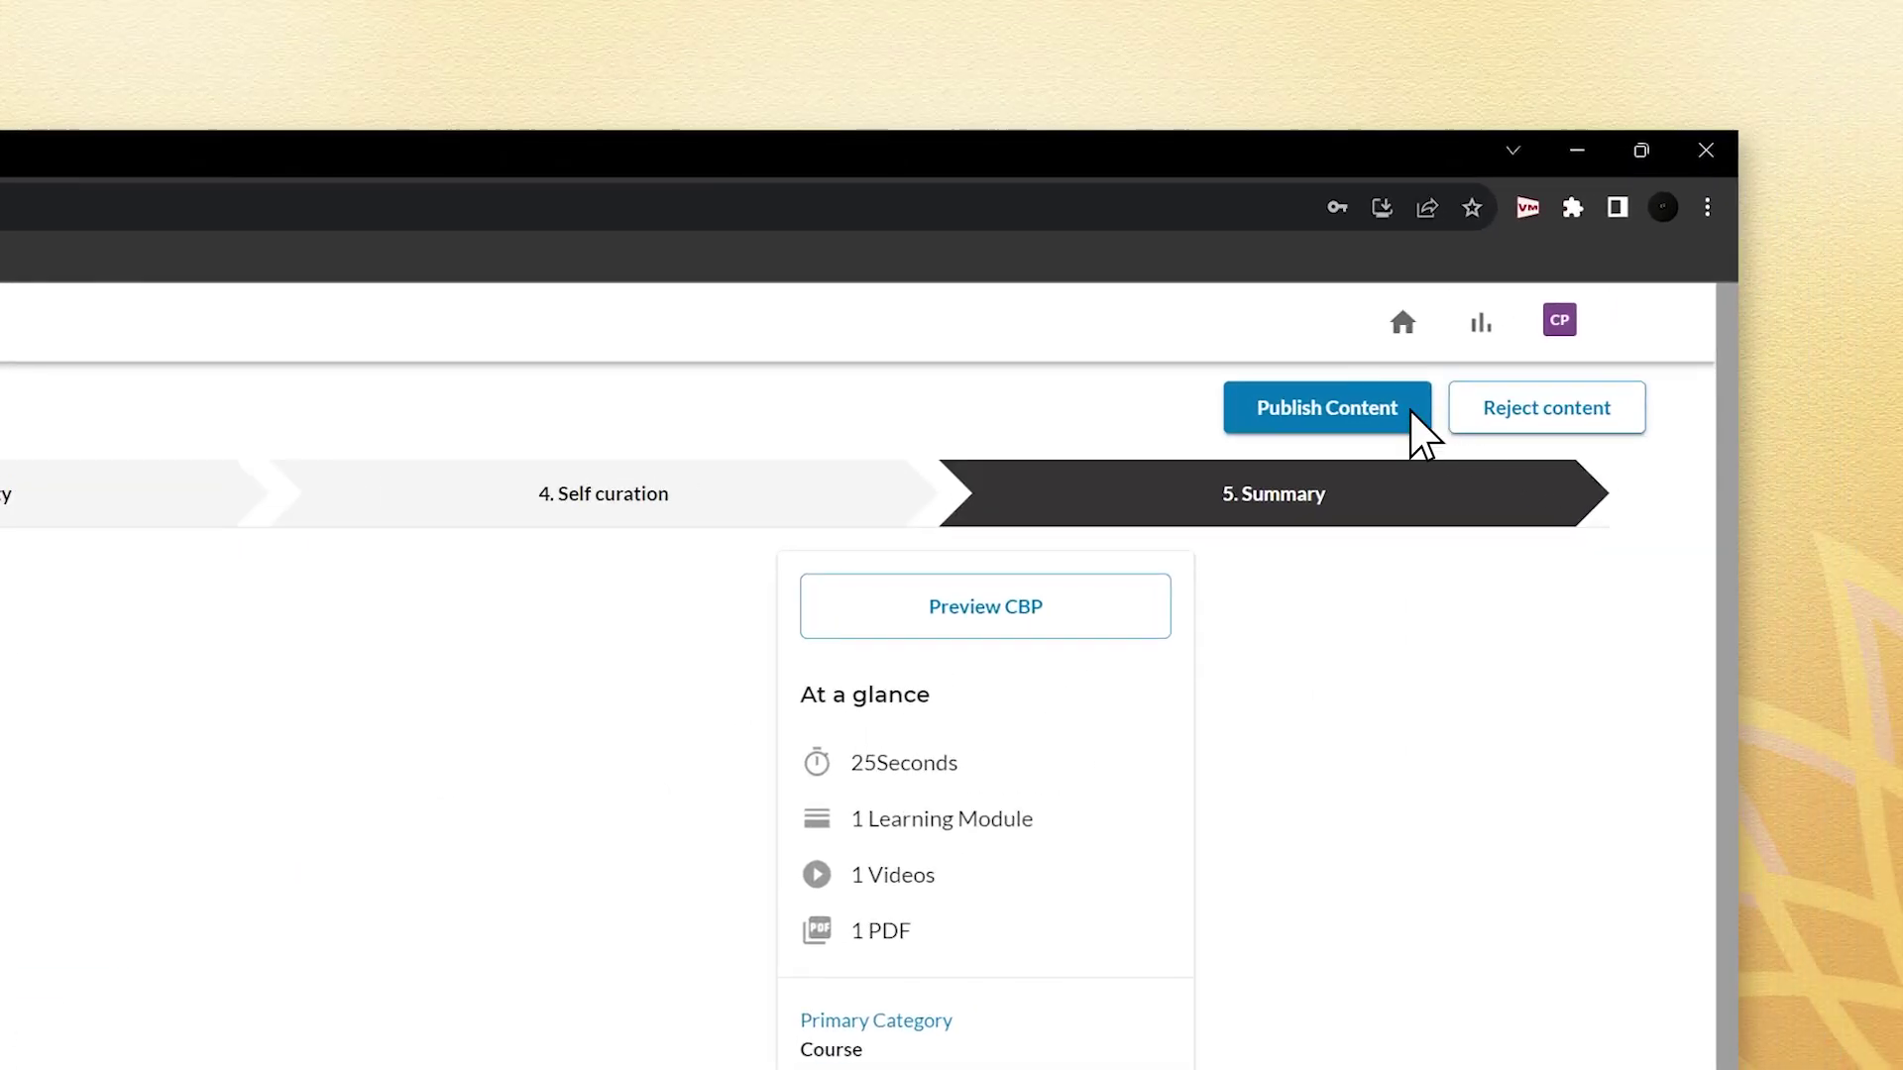
{"action": "left_click", "coordinate": [1411, 410]}
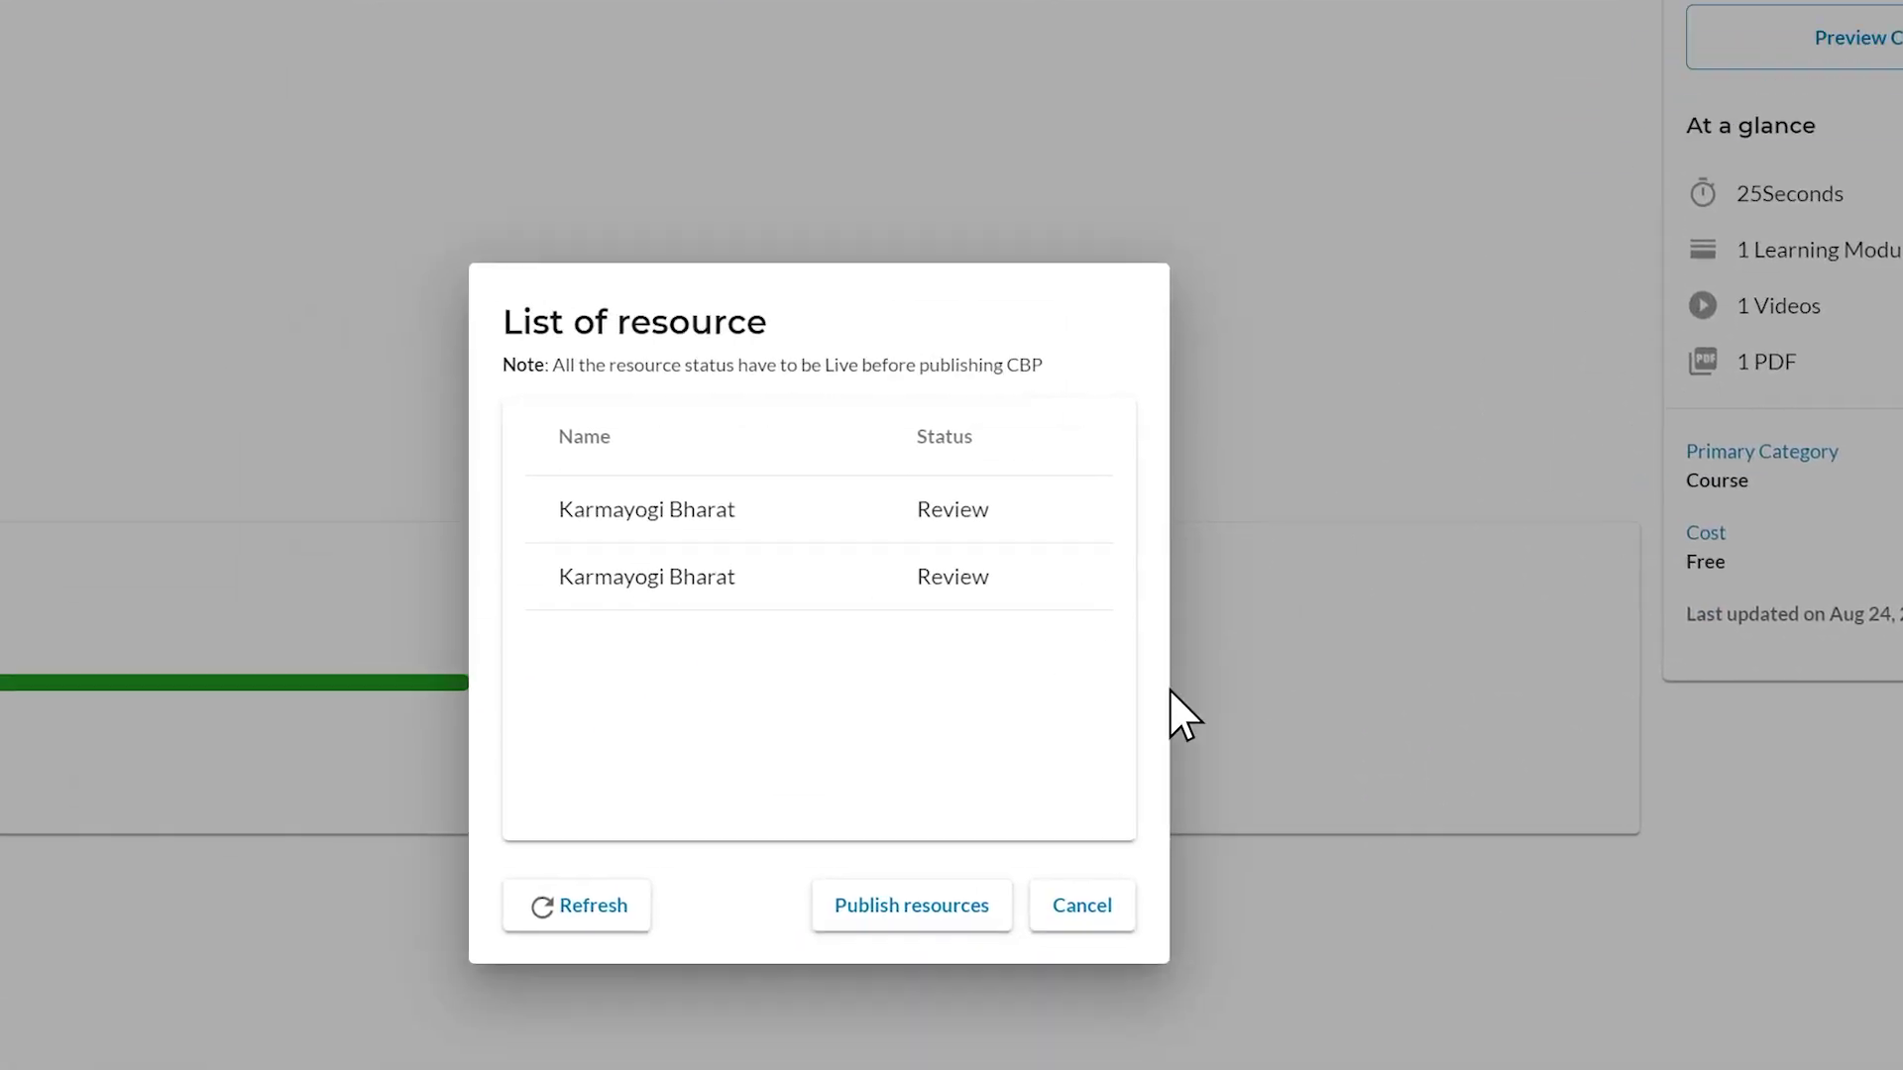
{"action": "left_click", "coordinate": [1041, 837]}
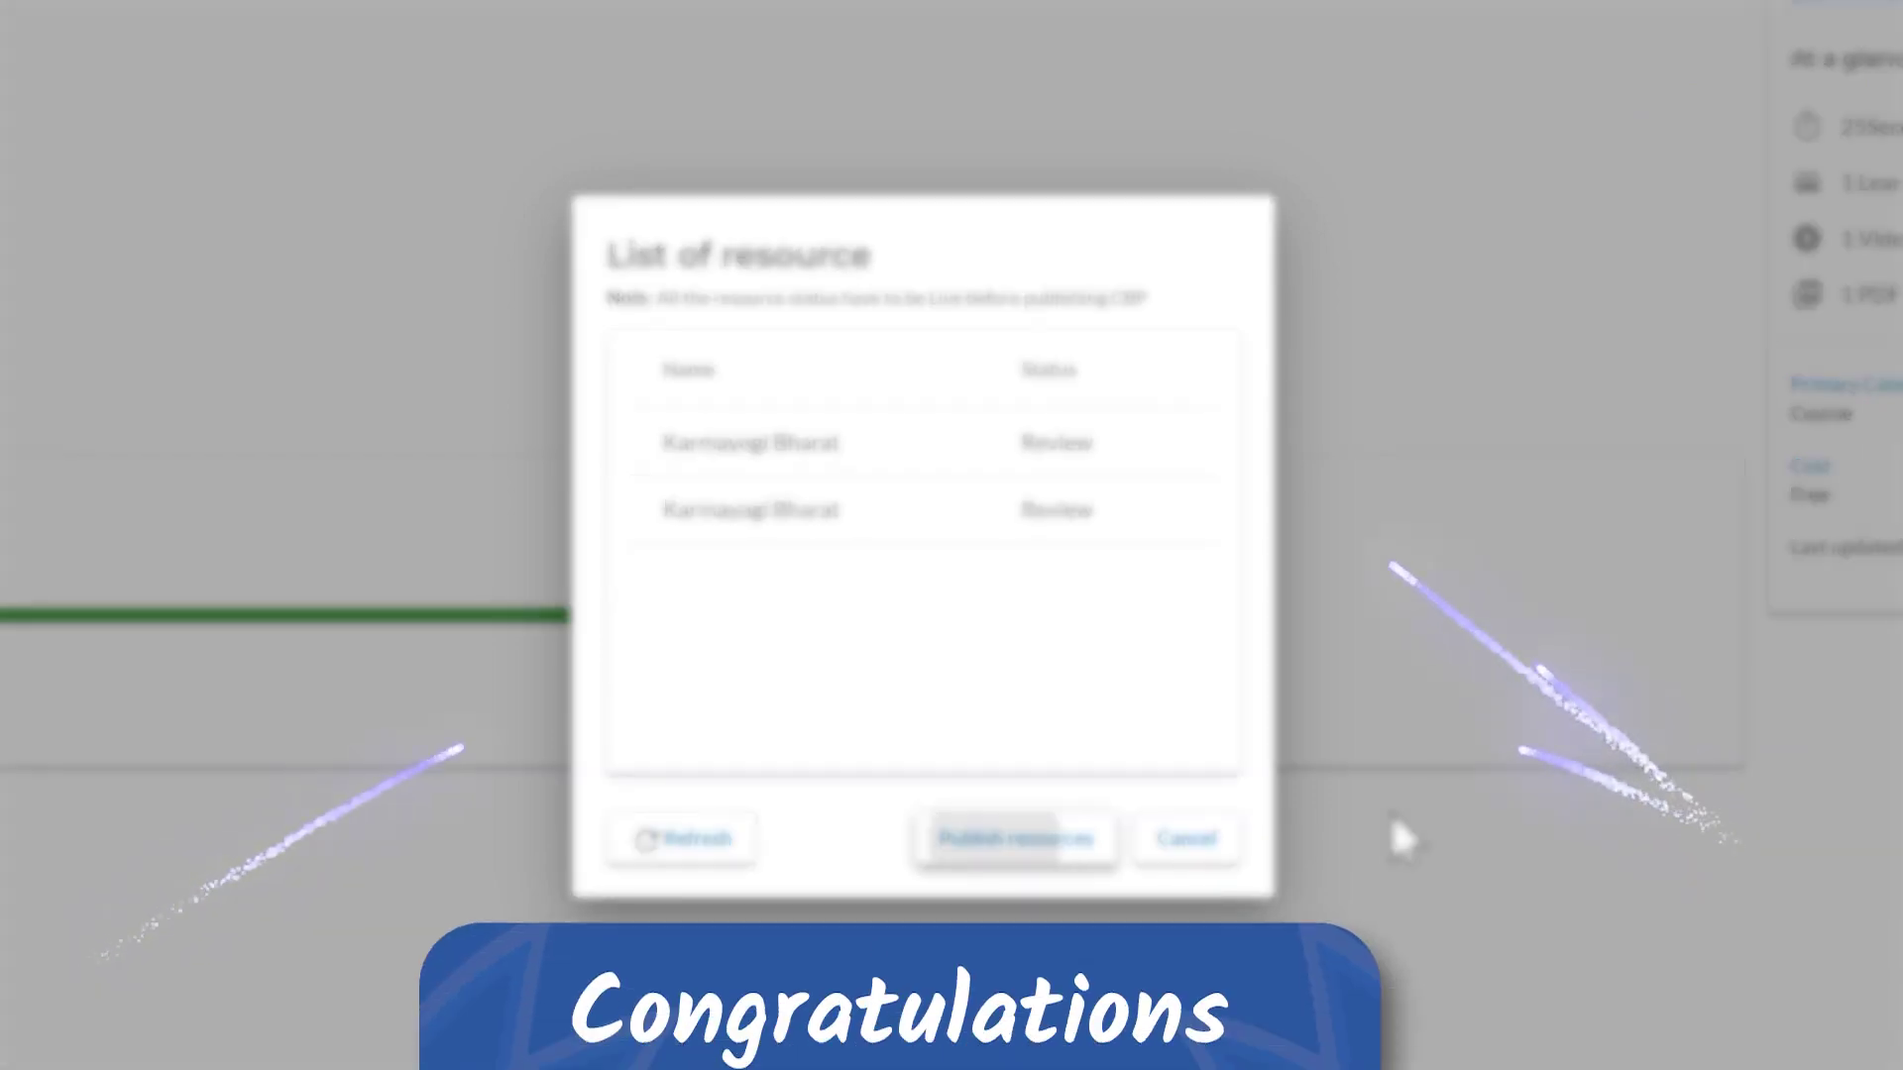